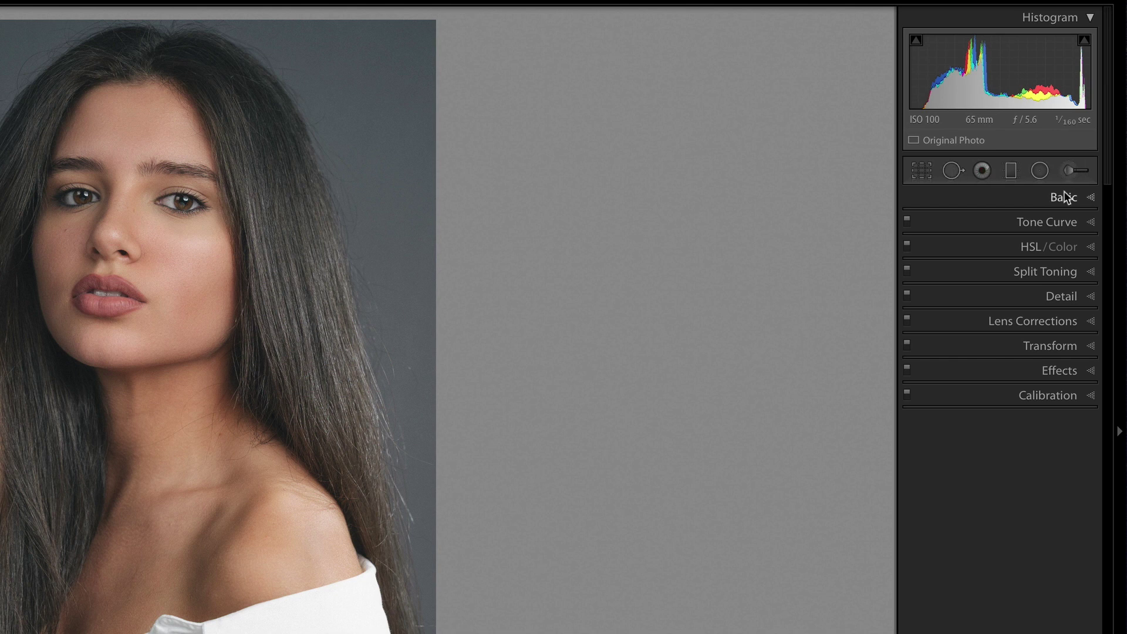
Start a new radial filter, with every effect at 0 and Feather at 50
left_click(1040, 171)
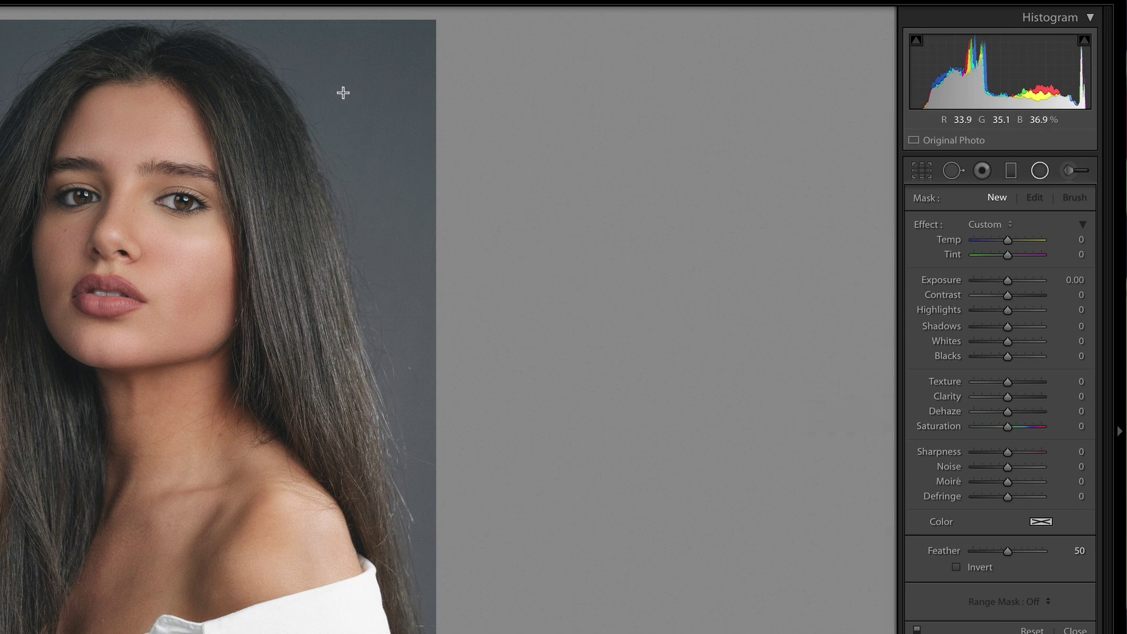
Draw a small oval on the grey background near her head, then nudge, resize and tilt it
left_click_drag(343, 92, 385, 150)
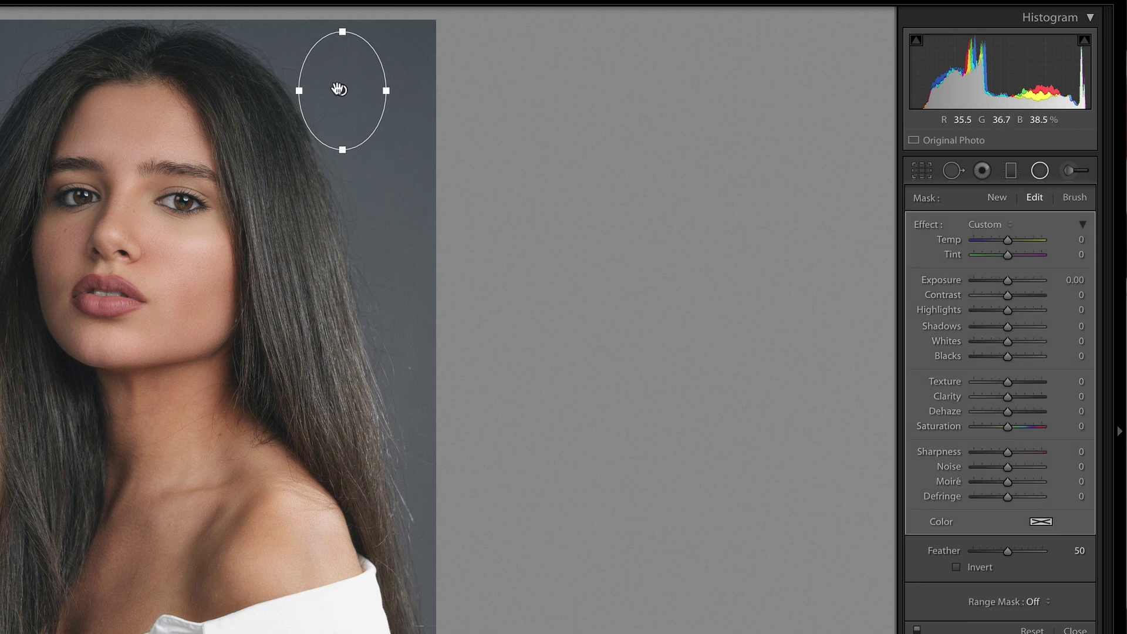
left_click_drag(343, 95, 365, 110)
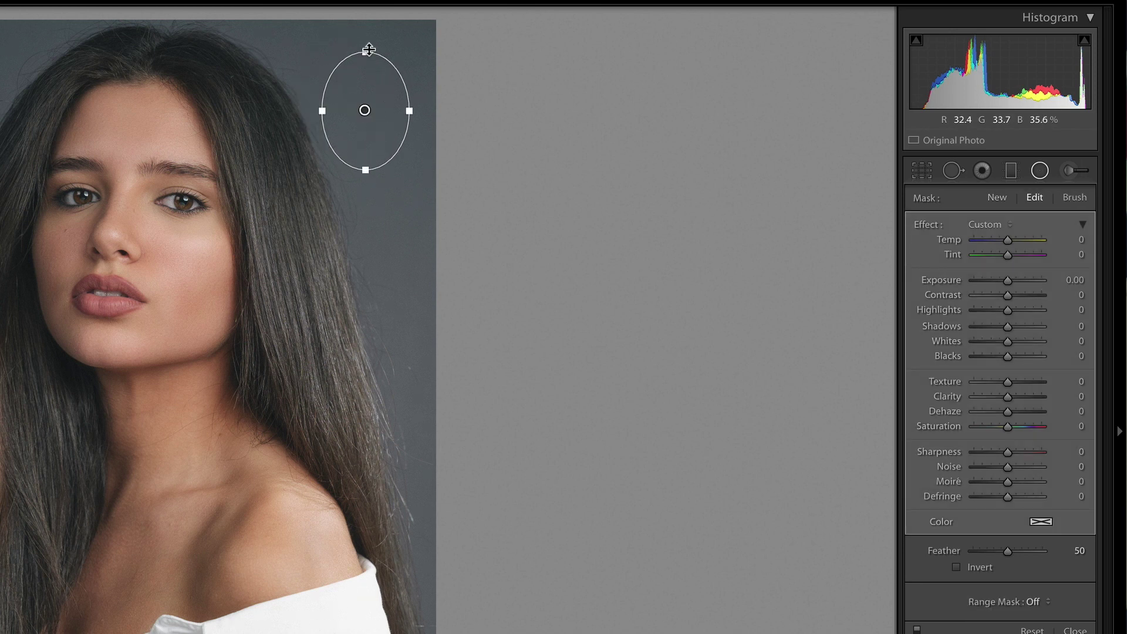
mouse_move(365, 51)
left_mouse_down()
mouse_move(365, 35)
mouse_move(366, 50)
left_mouse_up()
mouse_move(410, 109)
left_mouse_down()
mouse_move(423, 108)
mouse_move(410, 111)
left_mouse_up()
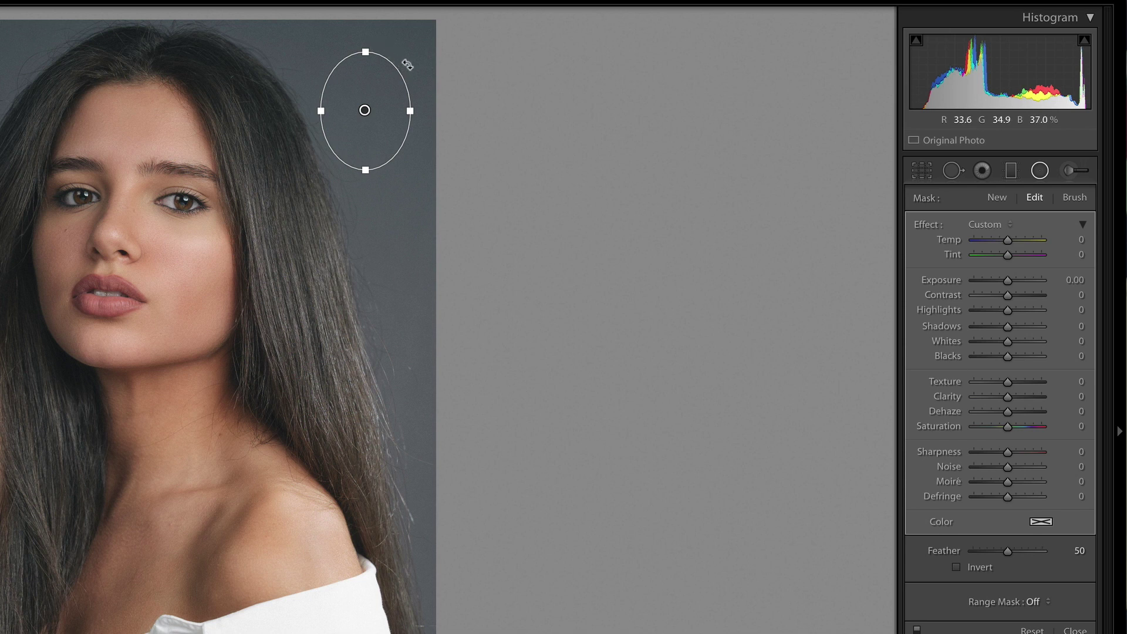
left_click_drag(408, 68, 386, 46)
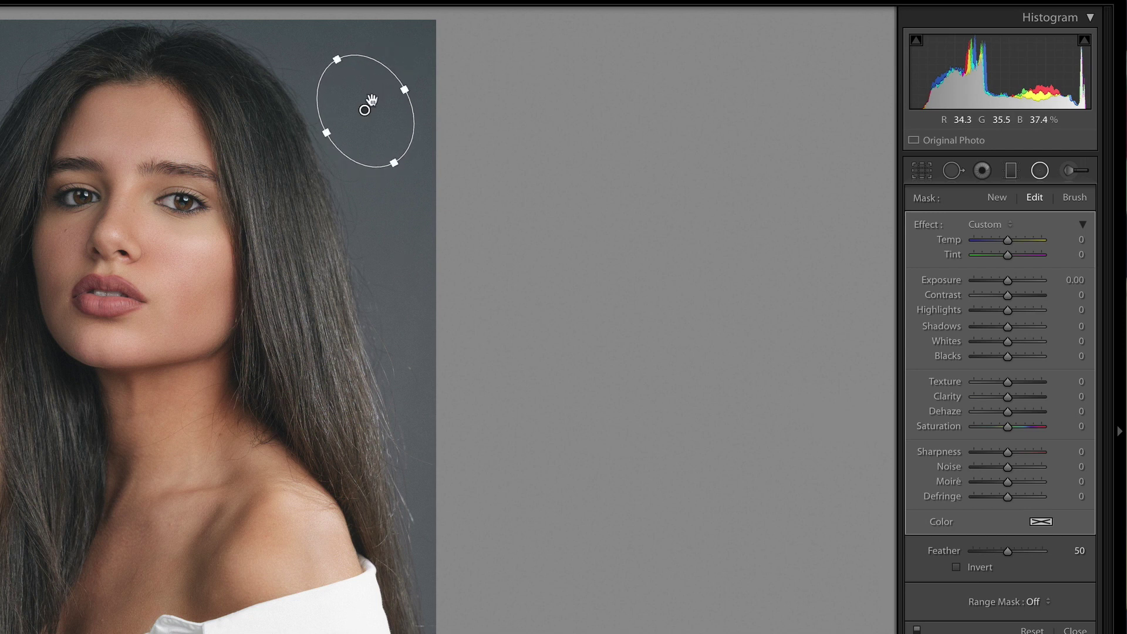
left_click_drag(365, 111, 365, 96)
left_click_drag(393, 147, 393, 151)
left_click_drag(396, 42, 389, 41)
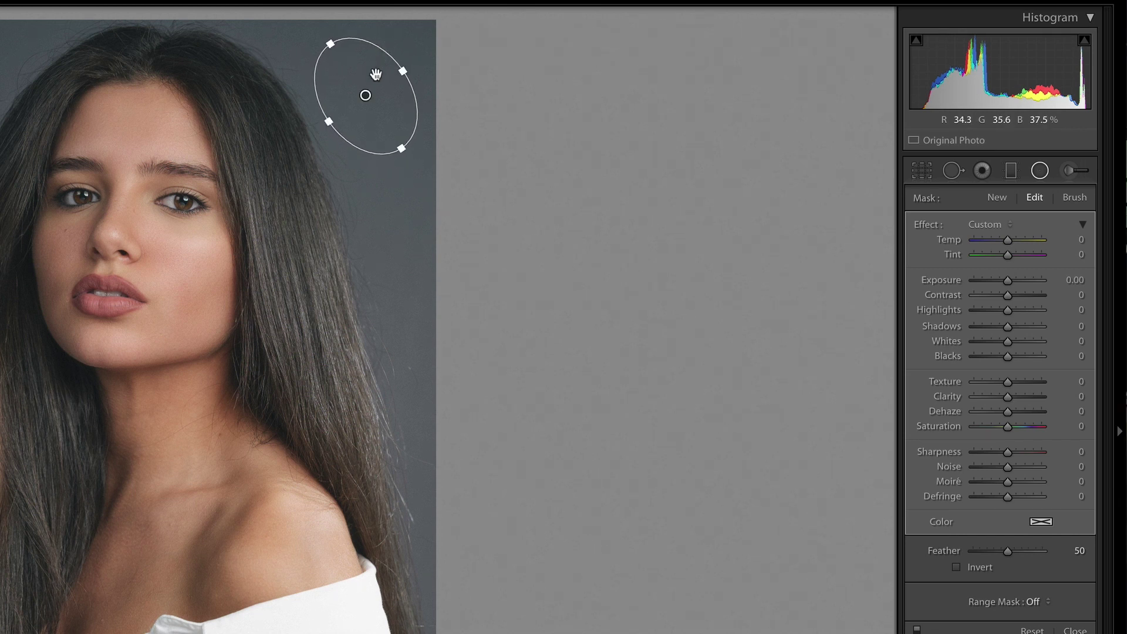
mouse_move(366, 96)
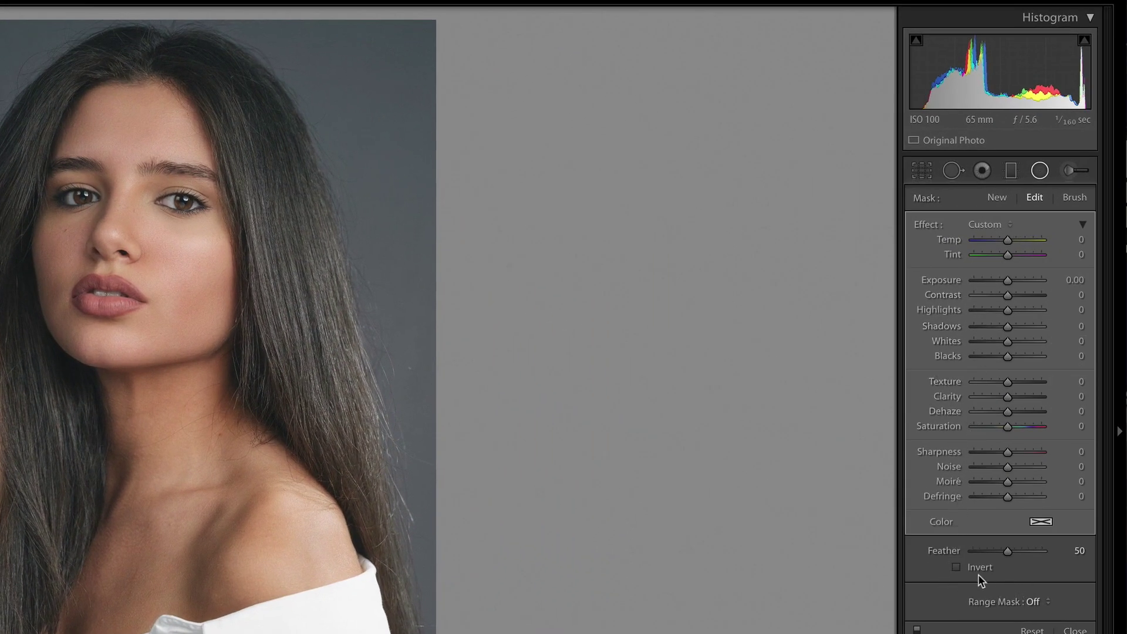
Tick Invert so the radial filter affects the inside of the oval
left_click(956, 568)
Set the oval's Exposure to -4.00, compare Invert off and on, and leave Feather at 50
left_click_drag(1008, 281, 952, 282)
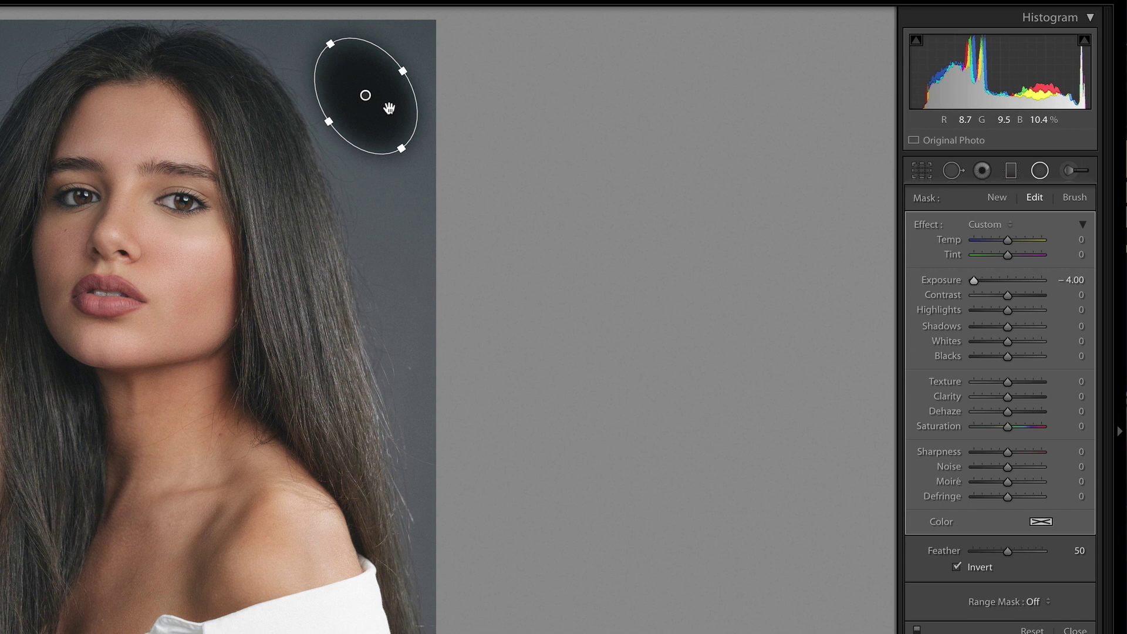
left_click(959, 566)
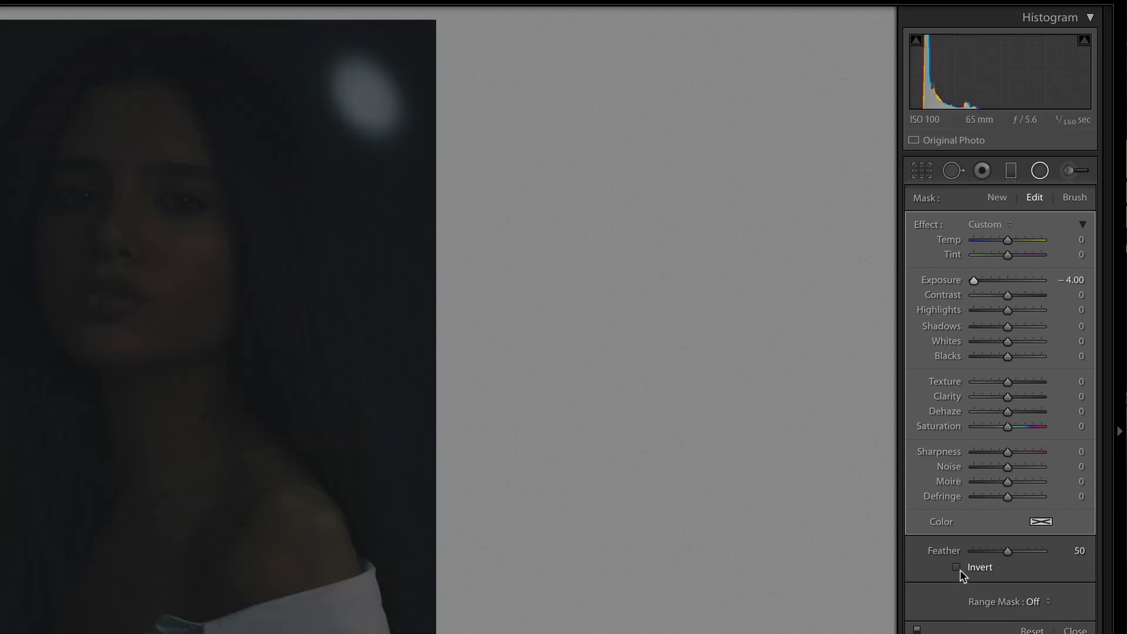
left_click(957, 568)
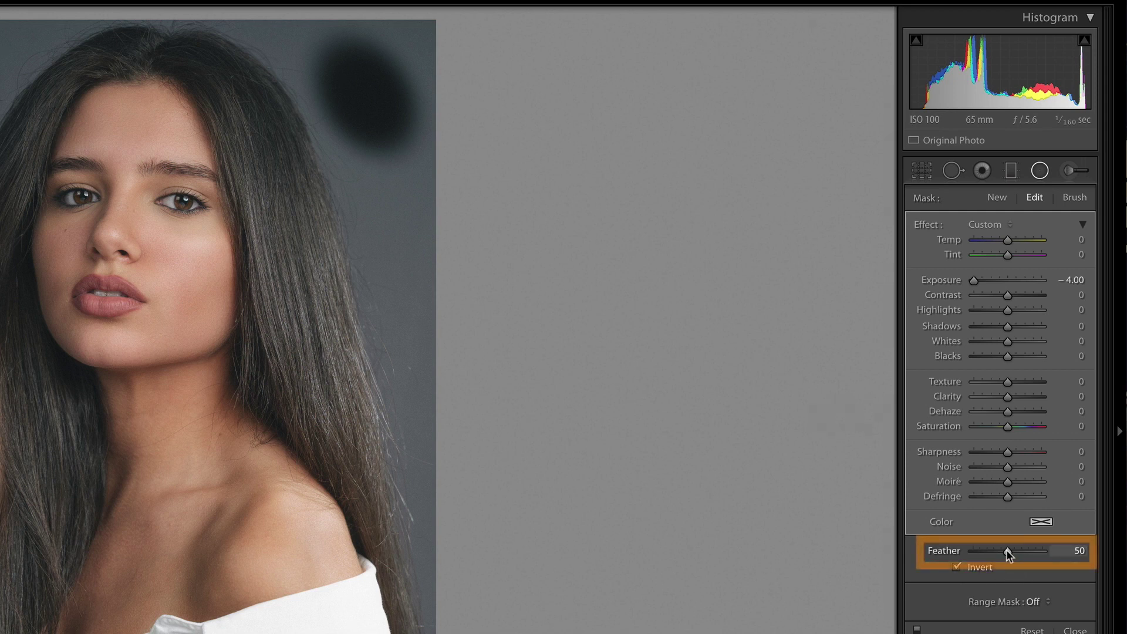
left_click_drag(1006, 550, 965, 549)
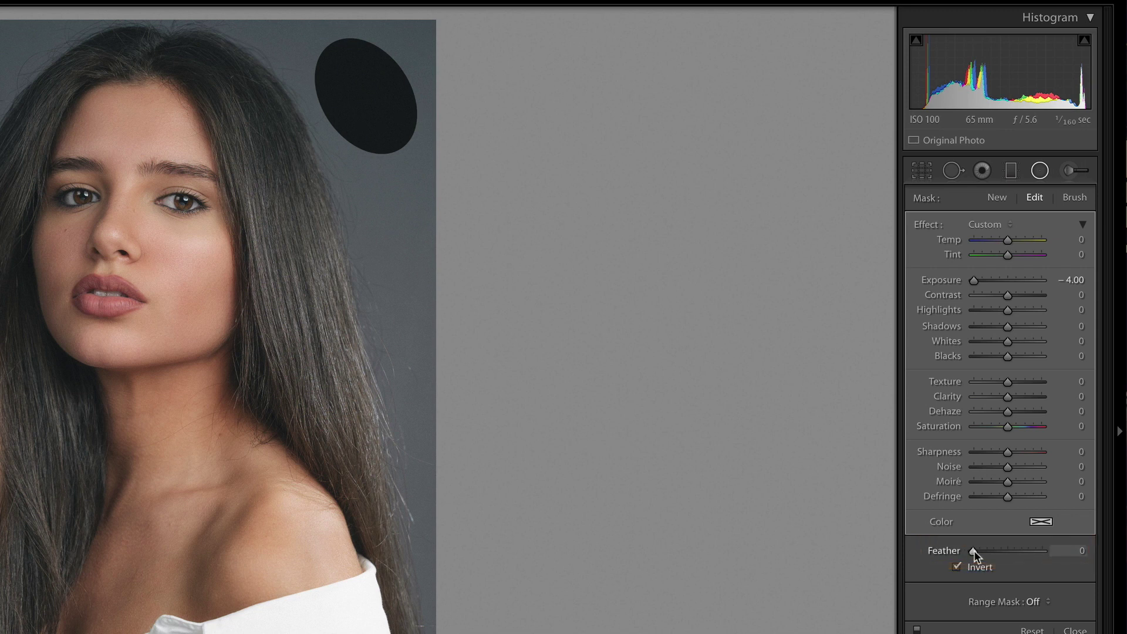
left_click_drag(973, 551, 1006, 551)
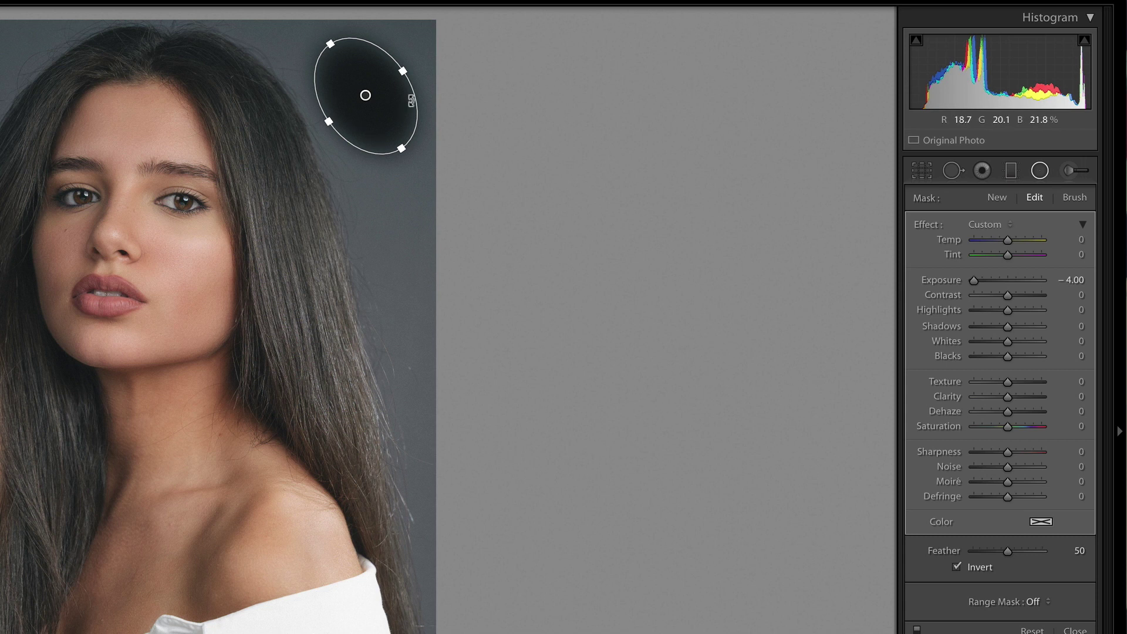
Delete the demo filter and fit a large oval radial filter around her face and upper body
key("o")
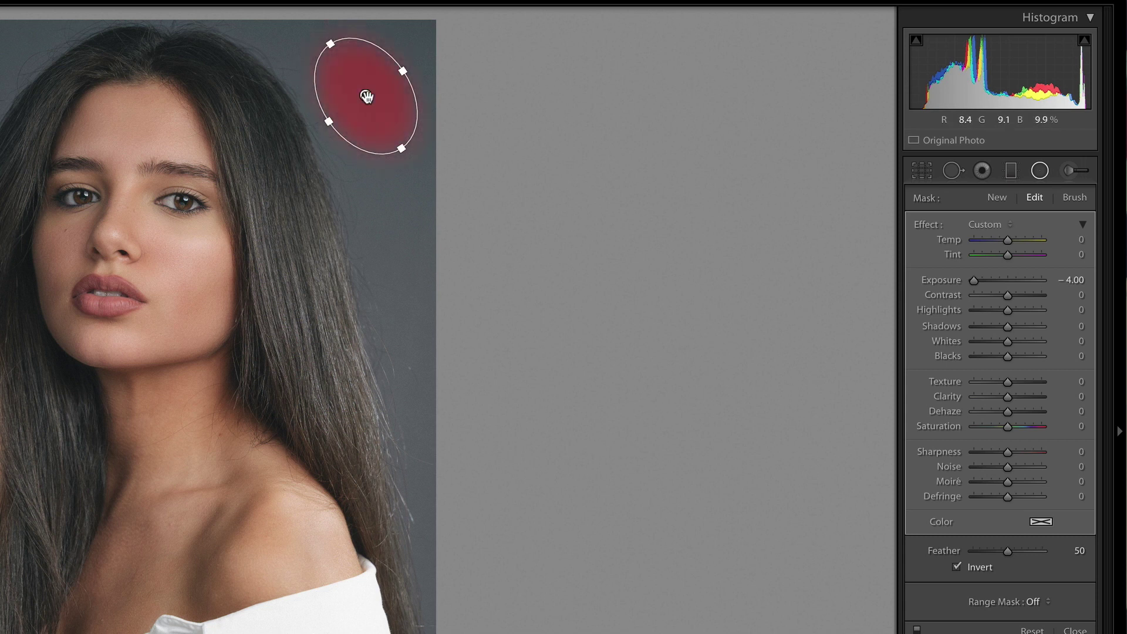
key("Delete")
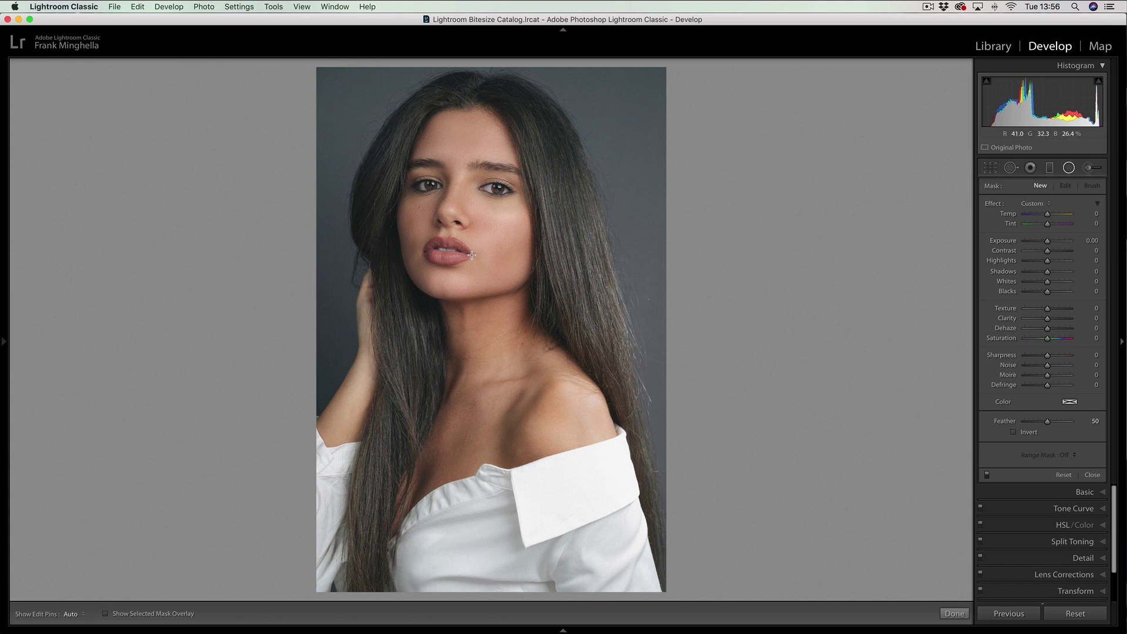
mouse_move(473, 255)
left_mouse_down()
mouse_move(488, 296)
mouse_move(553, 374)
mouse_move(562, 414)
mouse_move(617, 457)
mouse_move(617, 478)
left_mouse_up()
left_click_drag(480, 254, 482, 278)
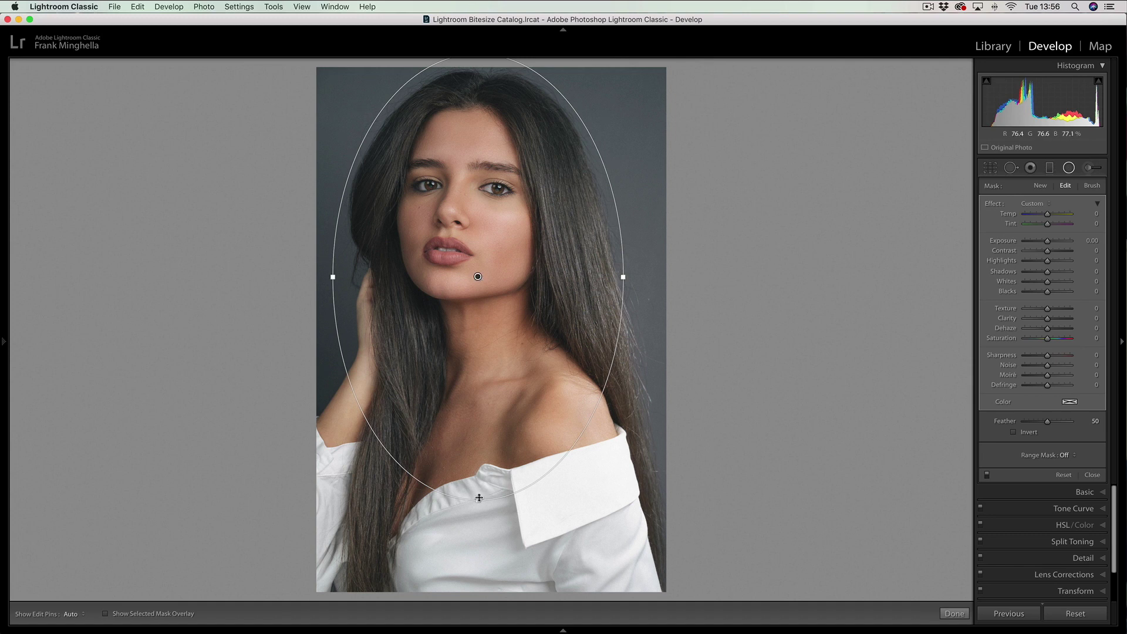
left_click_drag(479, 497, 480, 492)
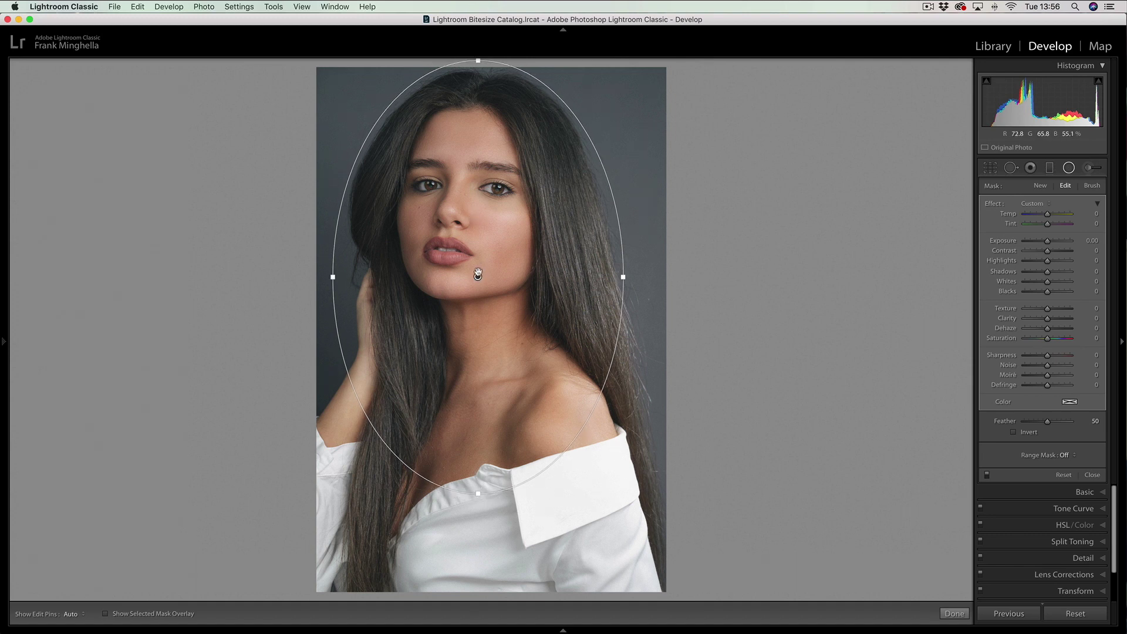
left_click_drag(477, 276, 479, 267)
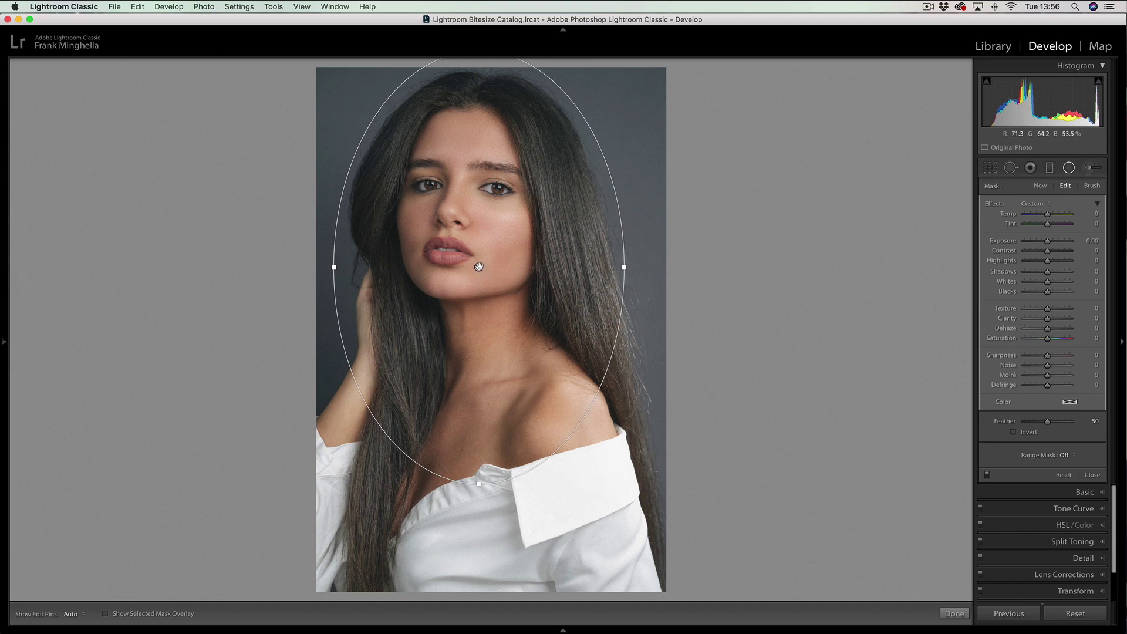
mouse_move(479, 267)
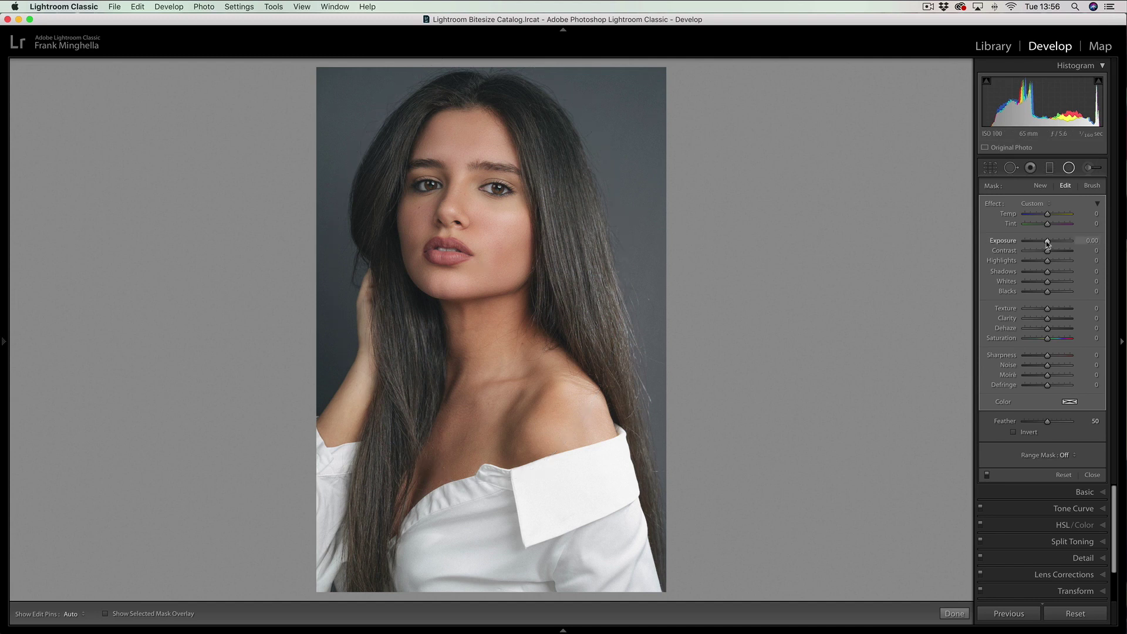
Set the large radial filter's Exposure to -2.01
left_click_drag(1048, 243, 1036, 243)
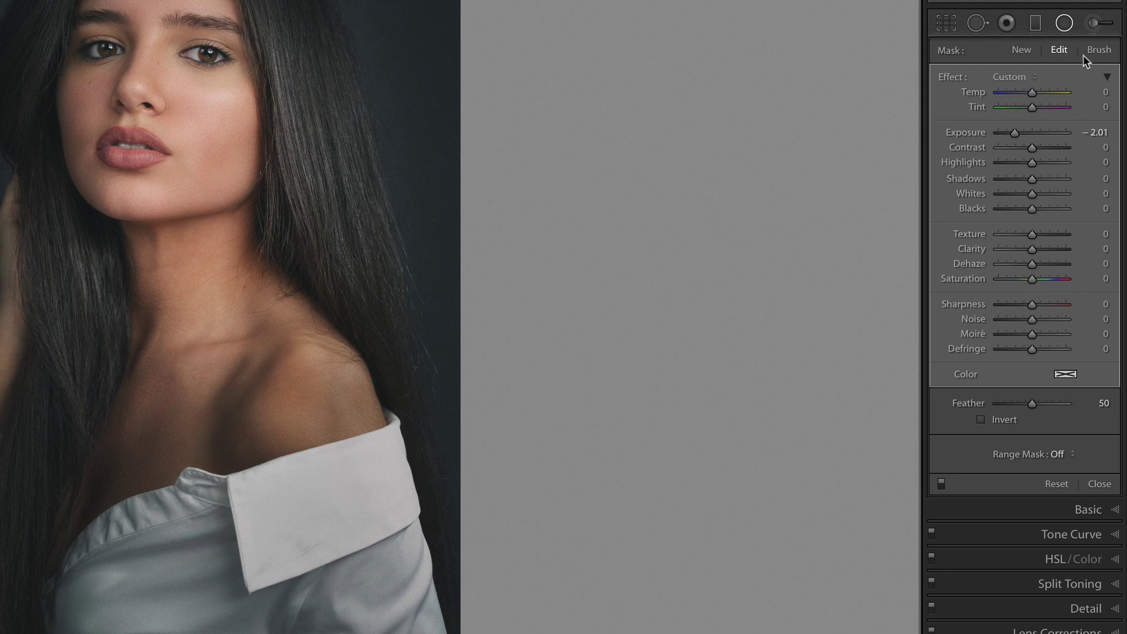
Switch to the filter's Erase brush at Size 10, Feather 50, Flow 50, with Auto Mask on
left_click(1102, 54)
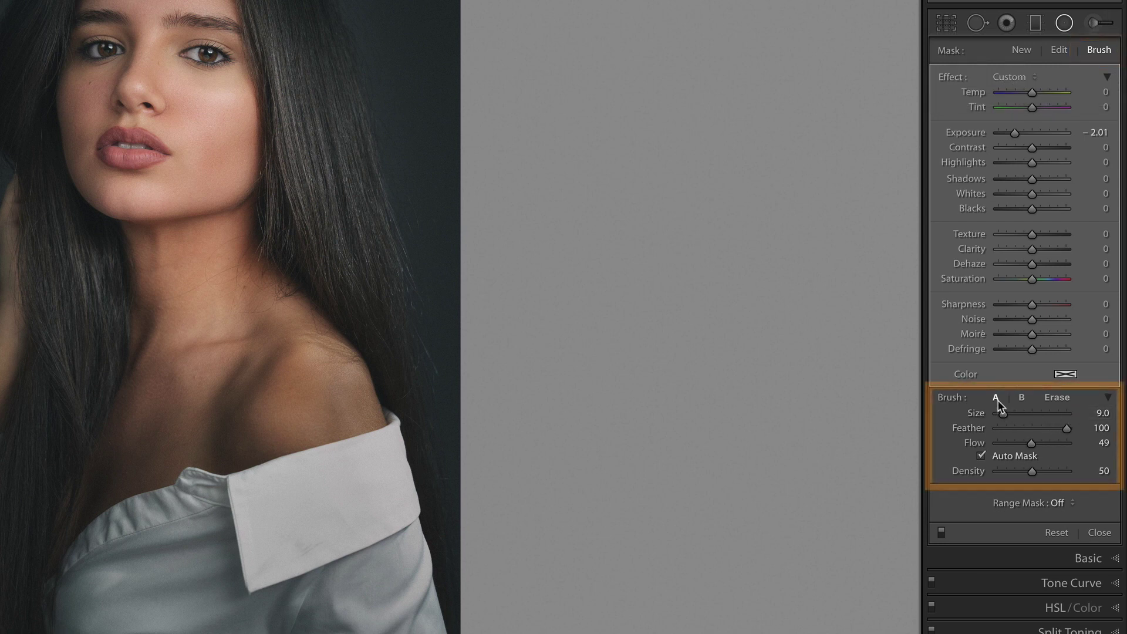
left_click(1055, 398)
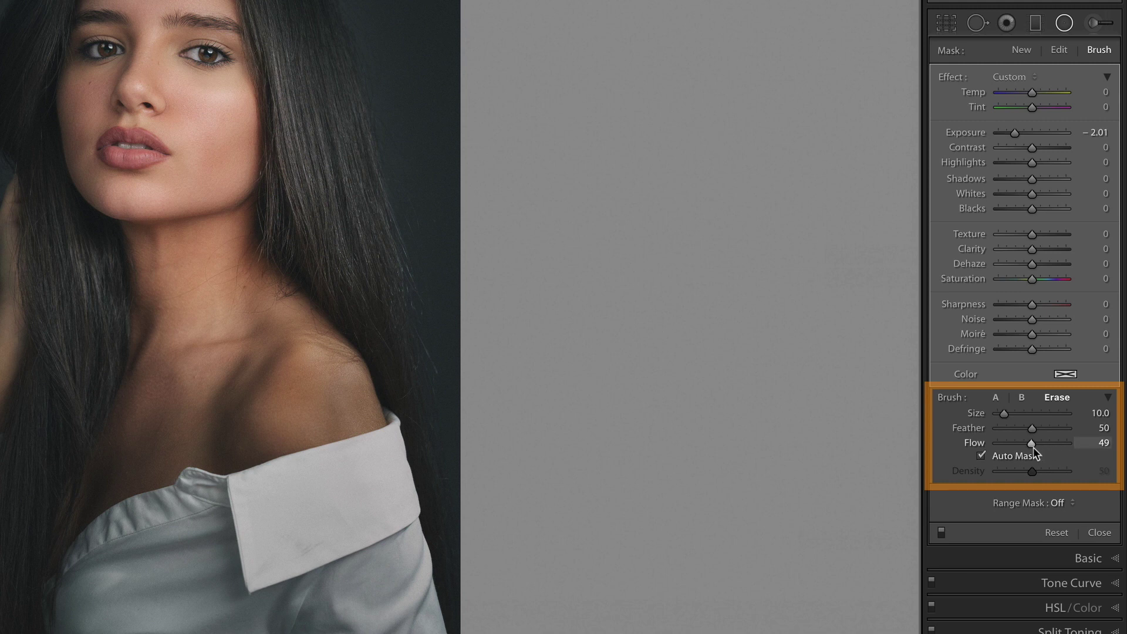
left_click_drag(1031, 445, 1032, 445)
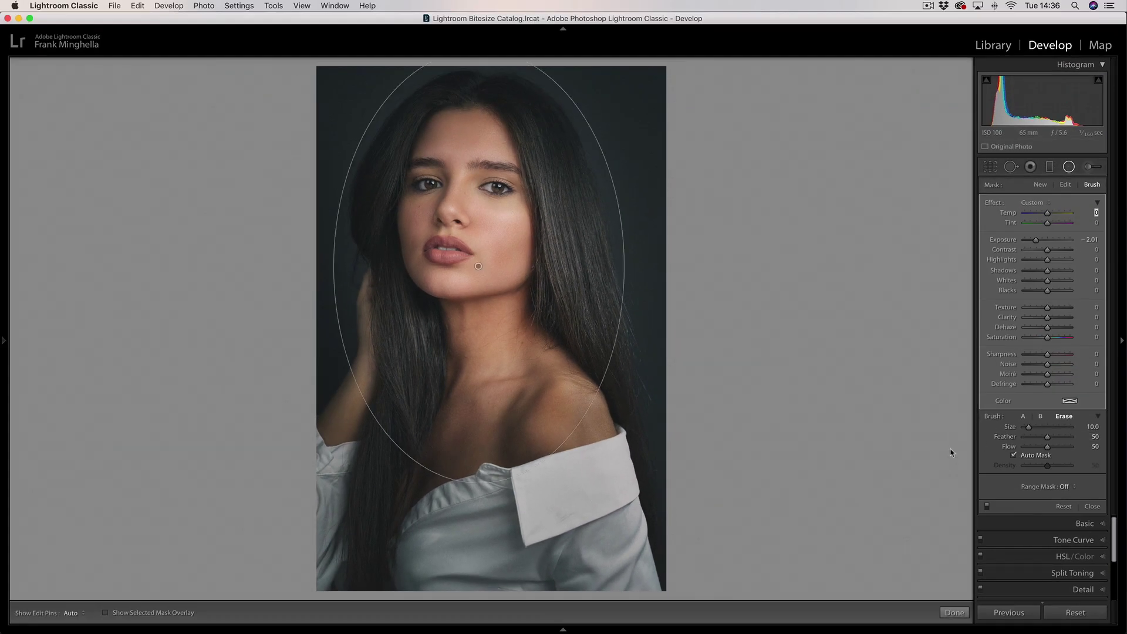
Hide the edit pins and erase the darkening from her shirt collar, shoulder and chest
key("h")
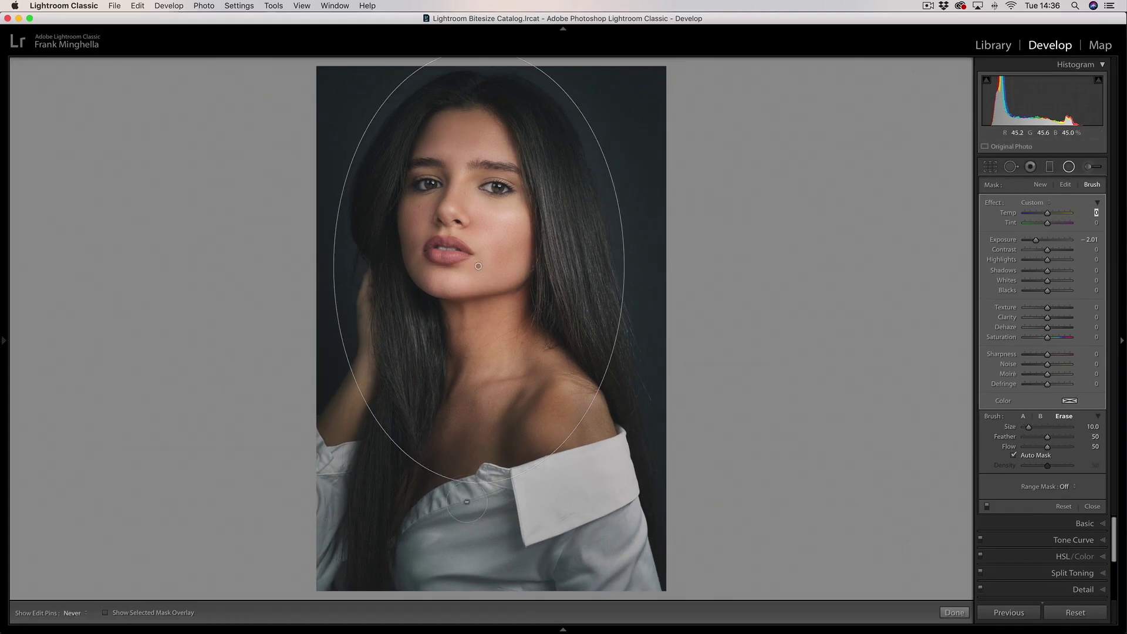
mouse_move(487, 481)
left_mouse_down()
mouse_move(405, 546)
mouse_move(470, 558)
mouse_move(487, 575)
mouse_move(628, 579)
mouse_move(607, 494)
mouse_move(589, 538)
mouse_move(564, 446)
mouse_move(567, 383)
mouse_move(523, 431)
mouse_move(432, 453)
mouse_move(411, 361)
mouse_move(381, 429)
mouse_move(340, 481)
mouse_move(347, 572)
mouse_move(441, 558)
mouse_move(525, 564)
mouse_move(587, 511)
left_mouse_up()
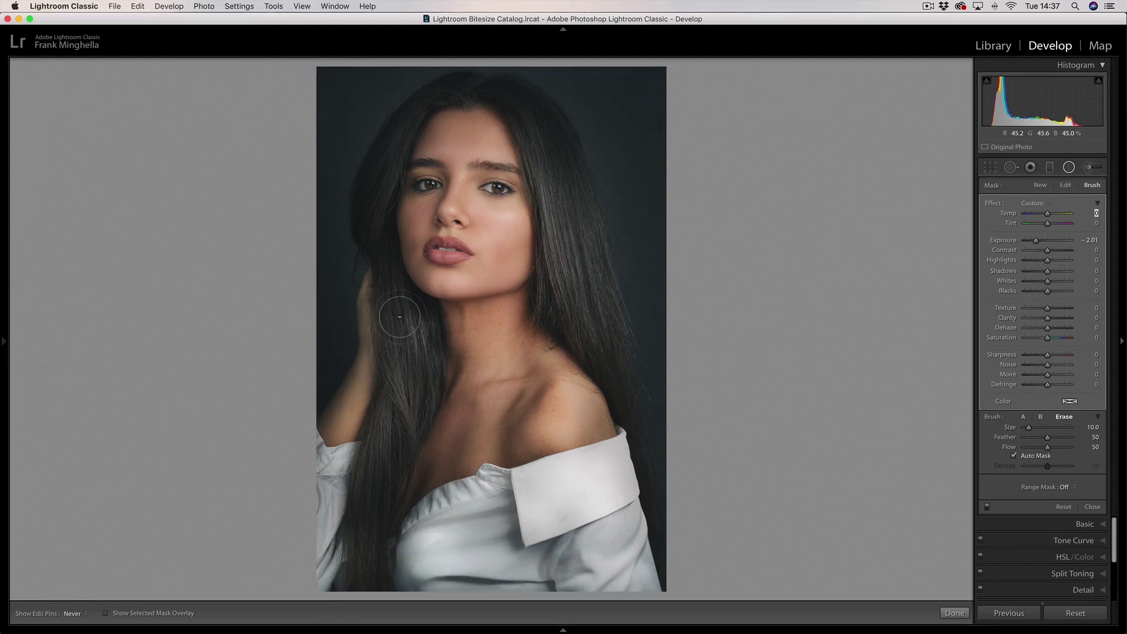
mouse_move(361, 421)
left_mouse_down()
mouse_move(353, 540)
mouse_move(575, 546)
mouse_move(505, 464)
mouse_move(417, 488)
left_mouse_up()
mouse_move(529, 399)
left_mouse_down()
mouse_move(585, 376)
mouse_move(555, 503)
mouse_move(643, 581)
mouse_move(434, 579)
mouse_move(334, 564)
mouse_move(414, 581)
left_mouse_up()
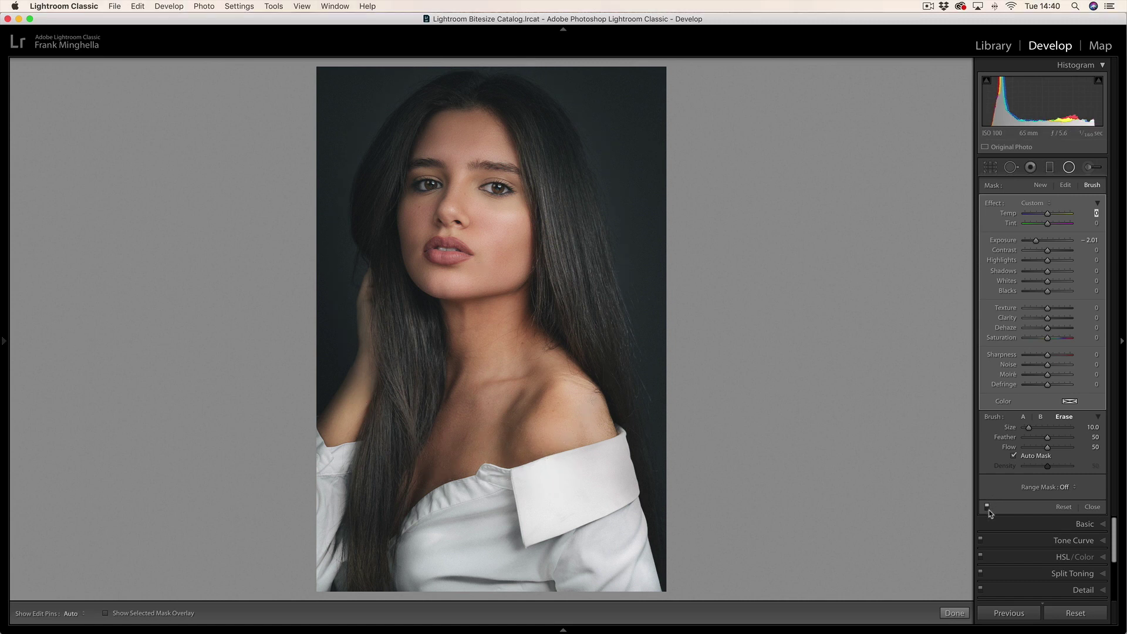
left_click(988, 506)
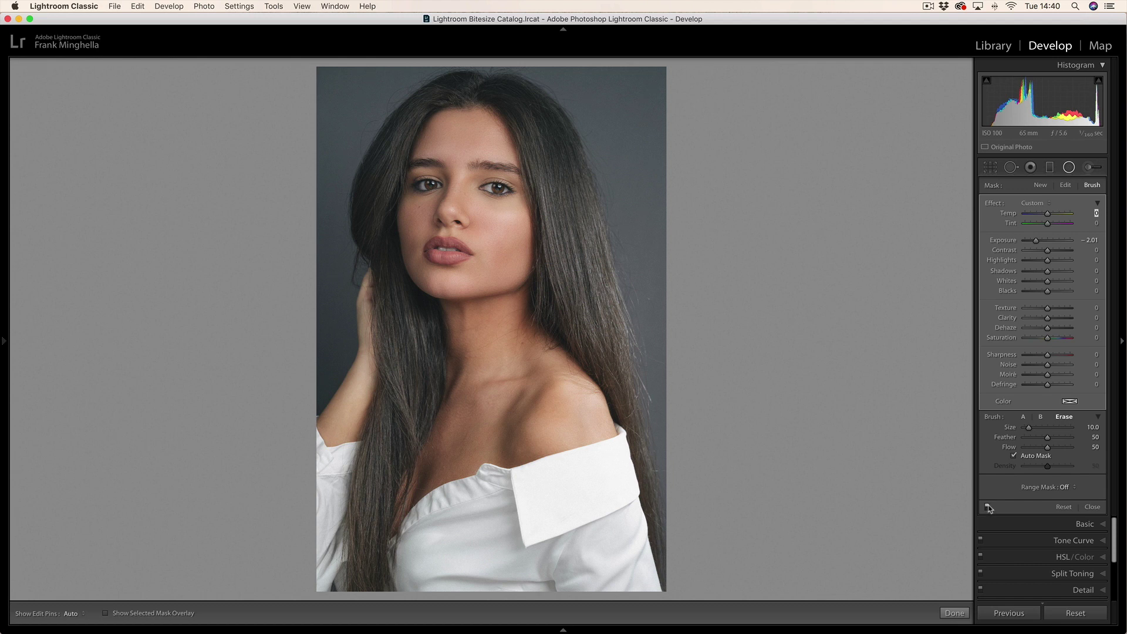
left_click(989, 507)
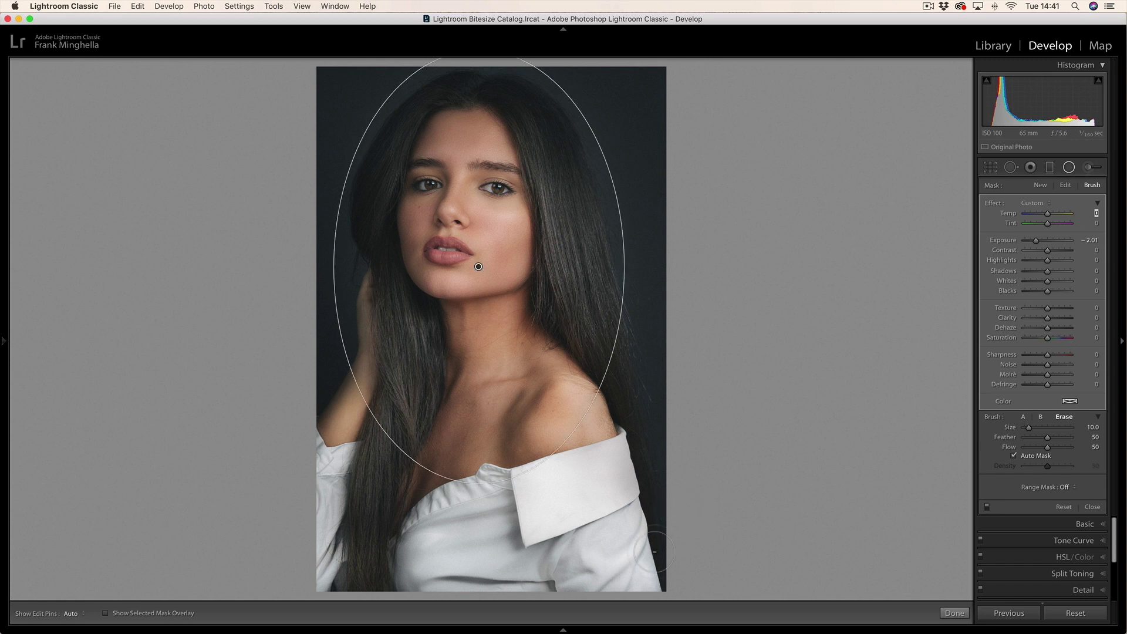
Load 2019FebruaryMadrid009.dng, the night-time barbershop photo, from the filmstrip
left_click(564, 630)
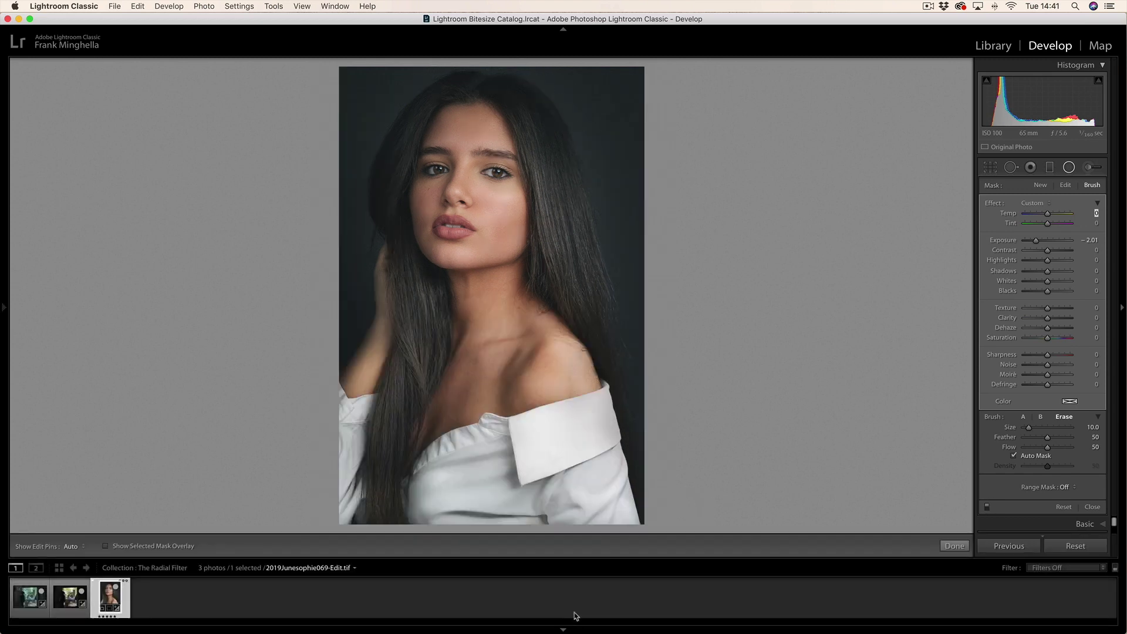
left_click(66, 597)
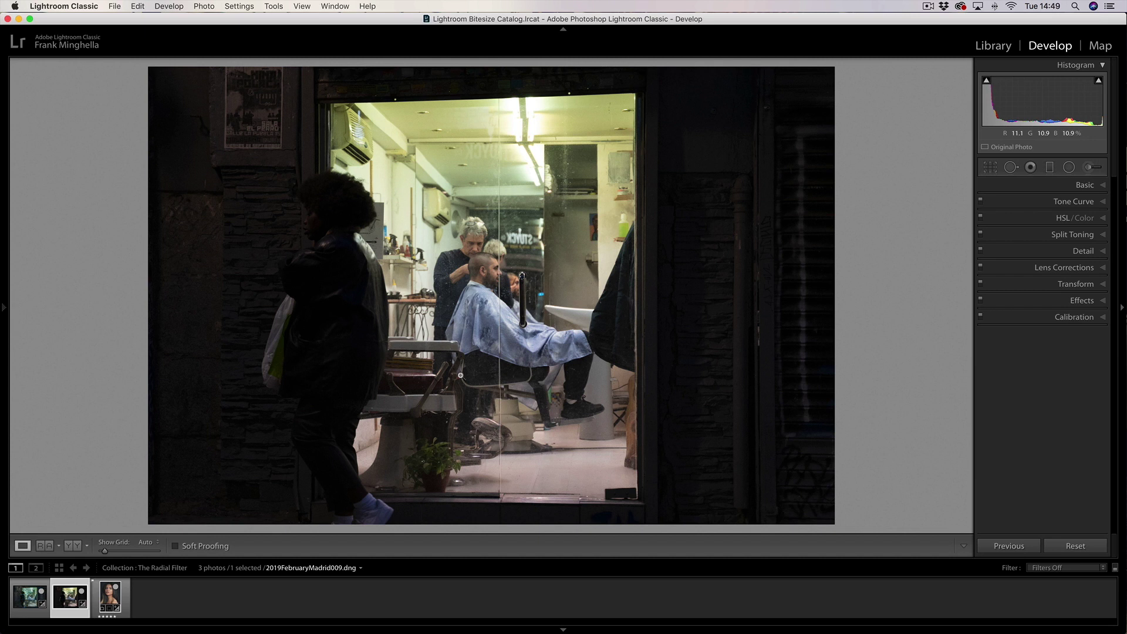
Raise the barbershop photo's Shadows to +89 in the Basic panel
left_click(1101, 187)
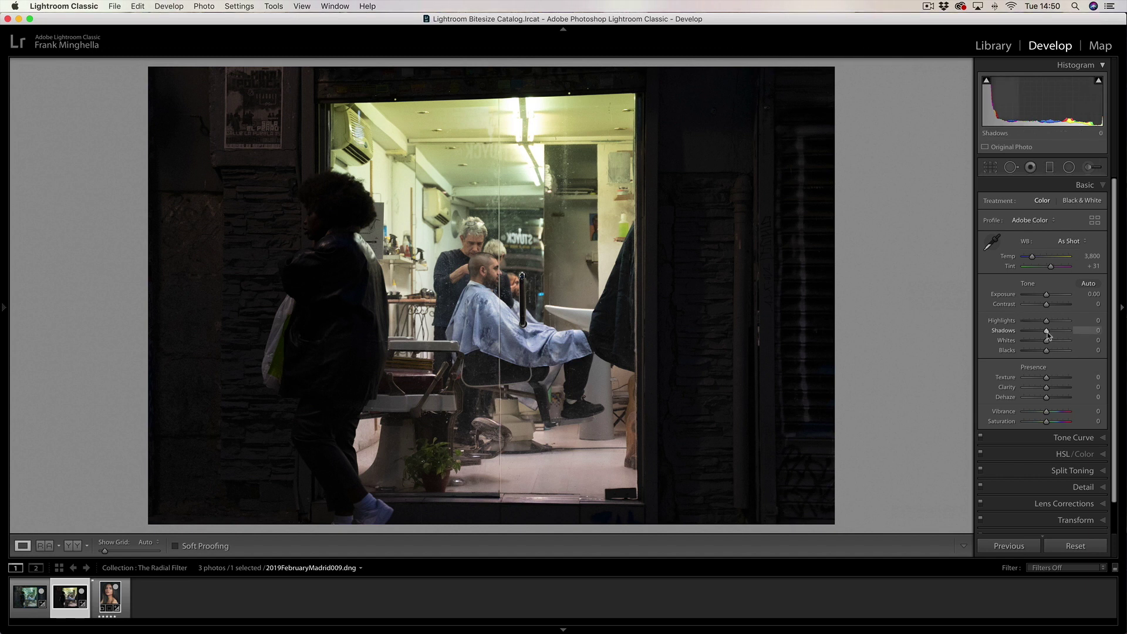
left_click_drag(1047, 333, 1068, 335)
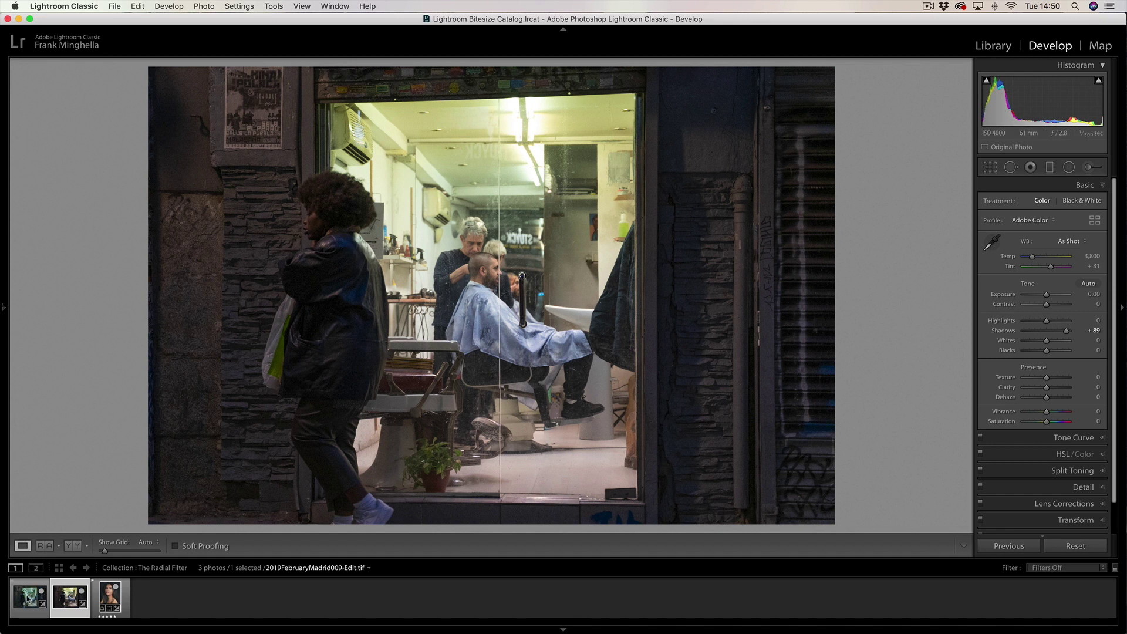
Select the greener edited copy in the filmstrip and collapse the Basic panel
left_click(28, 599)
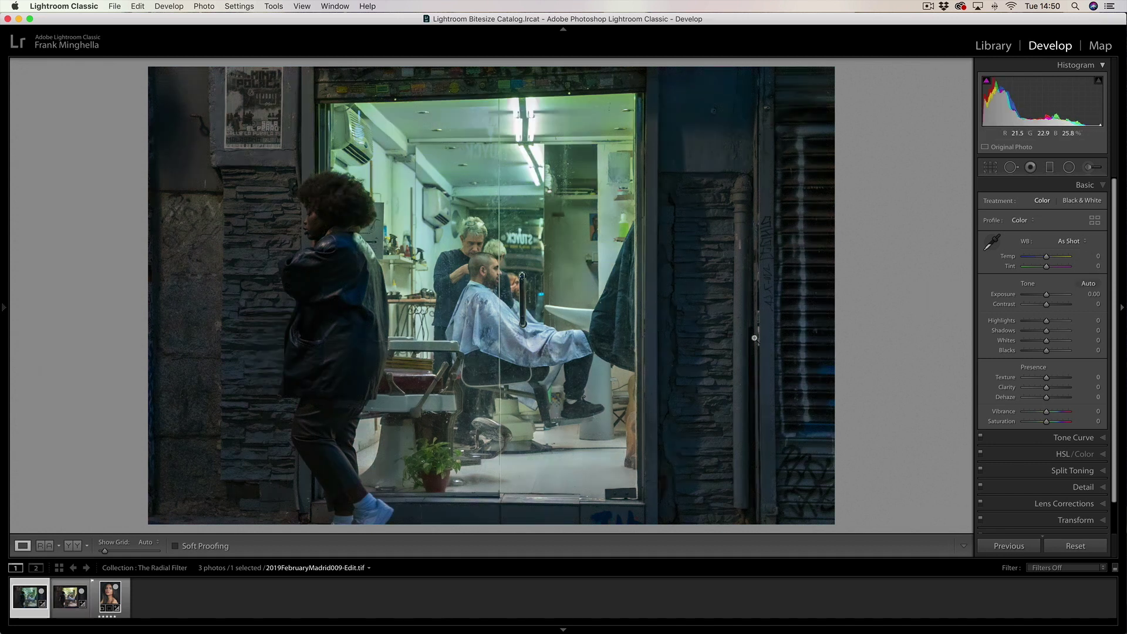
left_click(1104, 186)
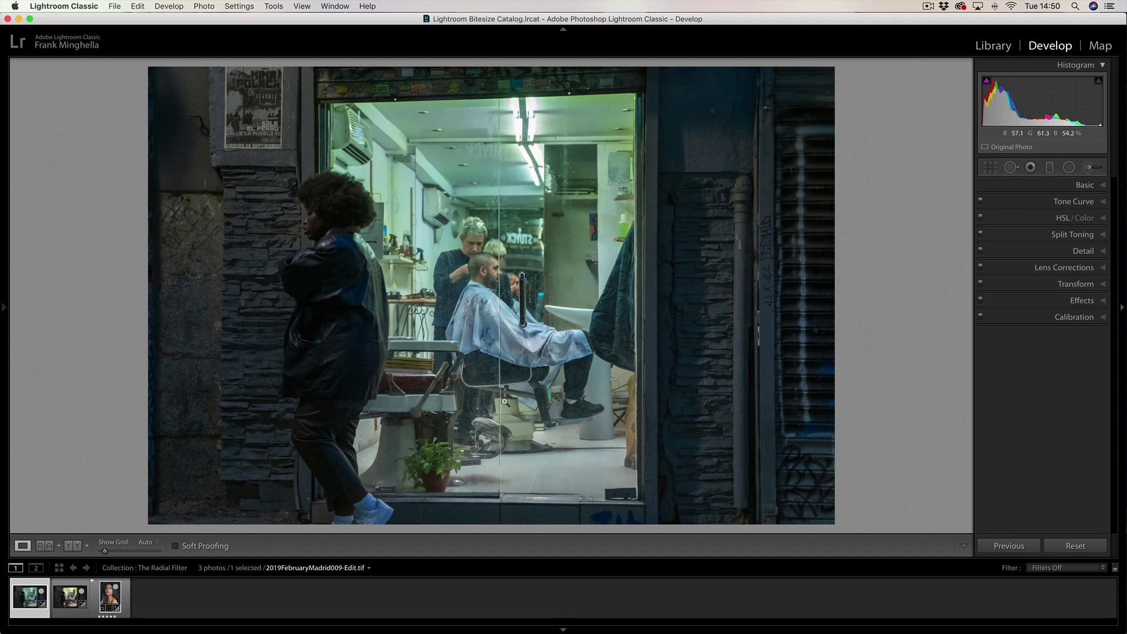
Draw a radial filter circle evenly around the barbershop window
left_click(1069, 168)
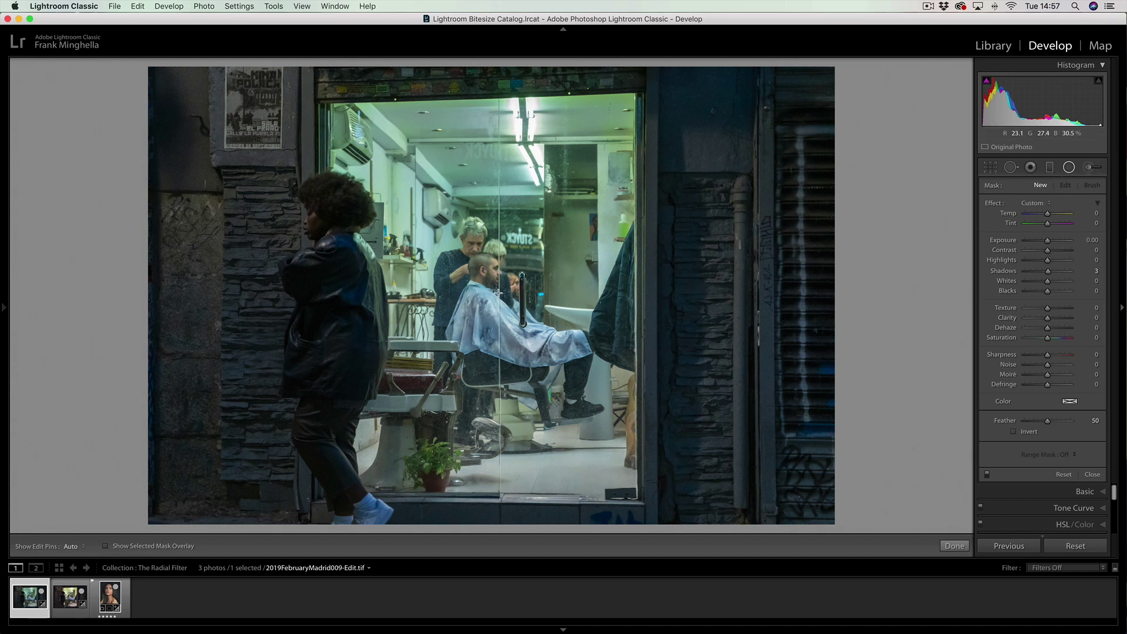
left_click_drag(498, 293, 732, 511)
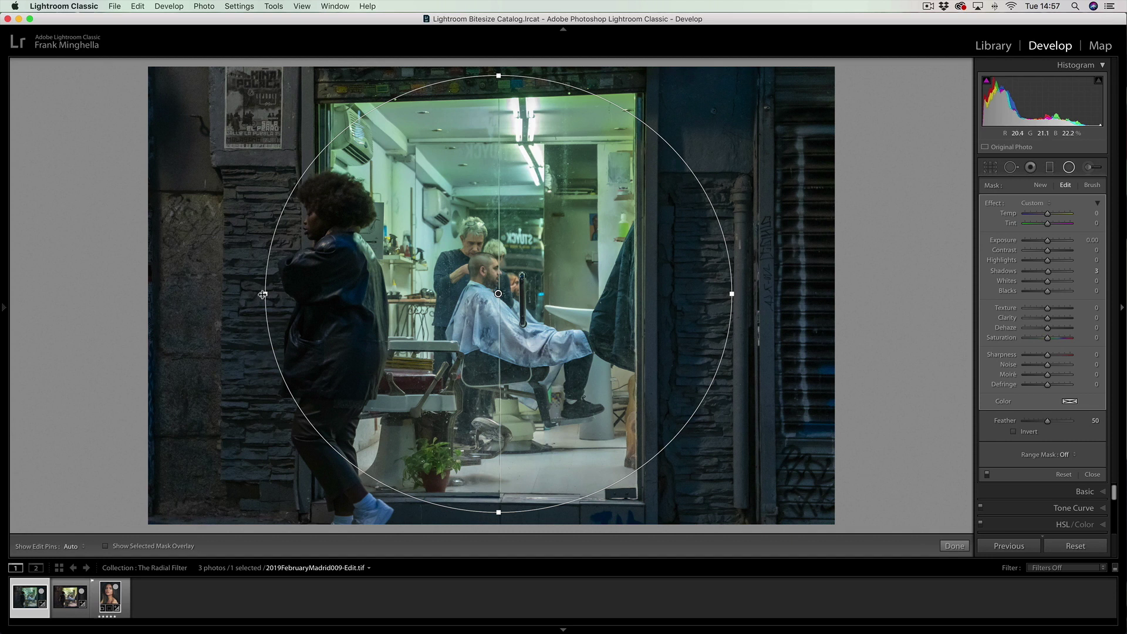
left_click_drag(263, 294, 255, 294)
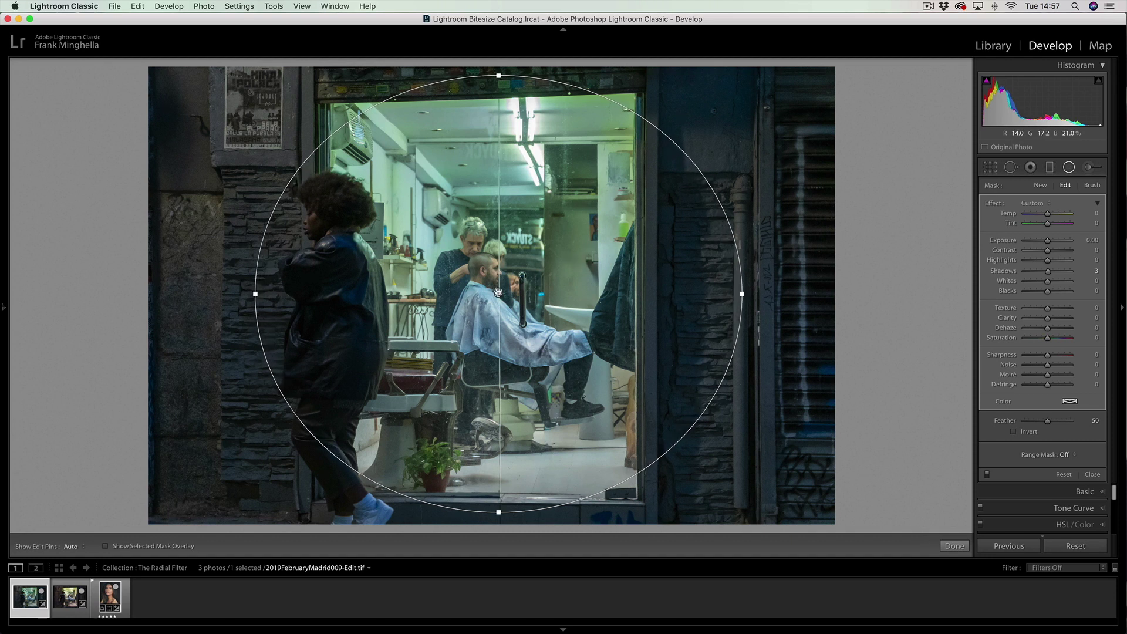
Set the outside Exposure to -1.08 and Saturation to -40, then switch the filter off to compare
mouse_move(498, 291)
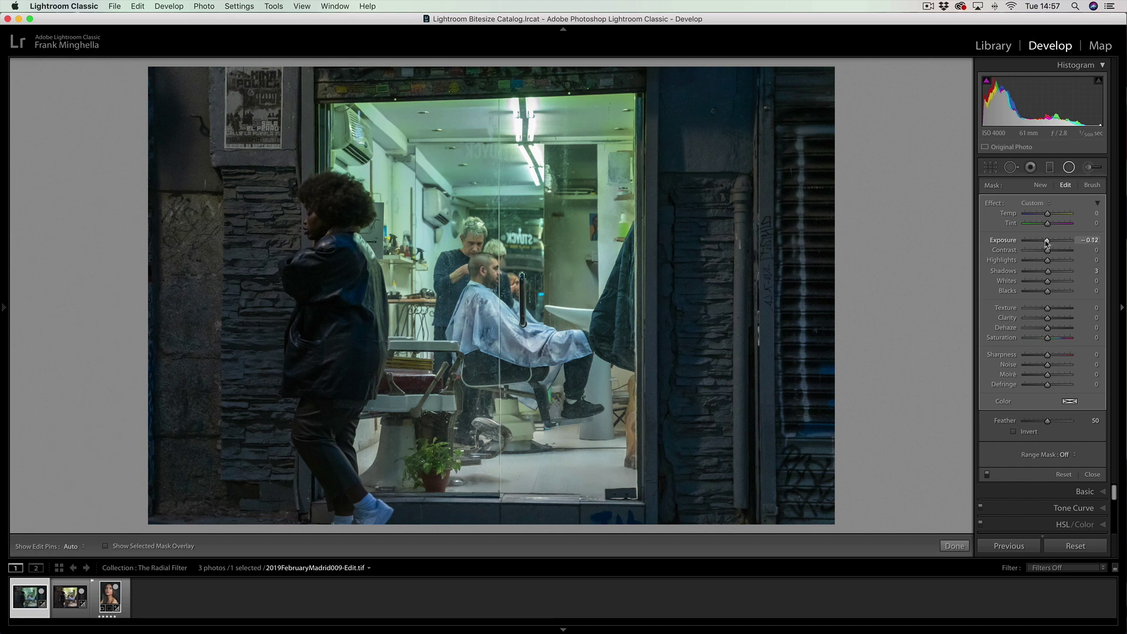
left_click_drag(1047, 243, 1042, 243)
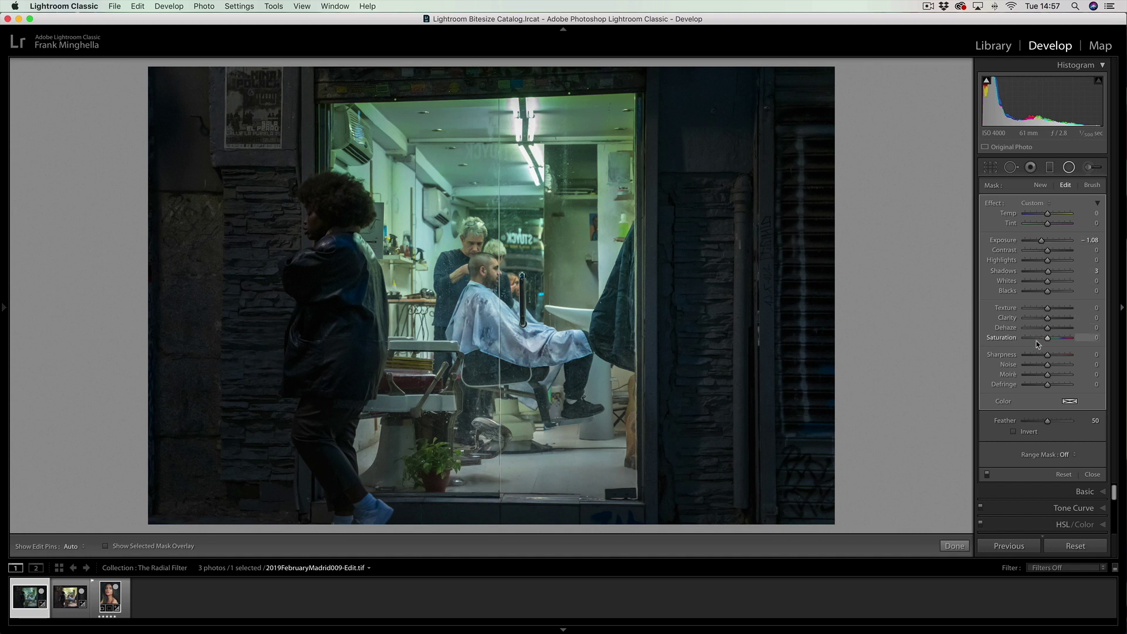
left_click_drag(1049, 339, 1039, 340)
left_click(988, 475)
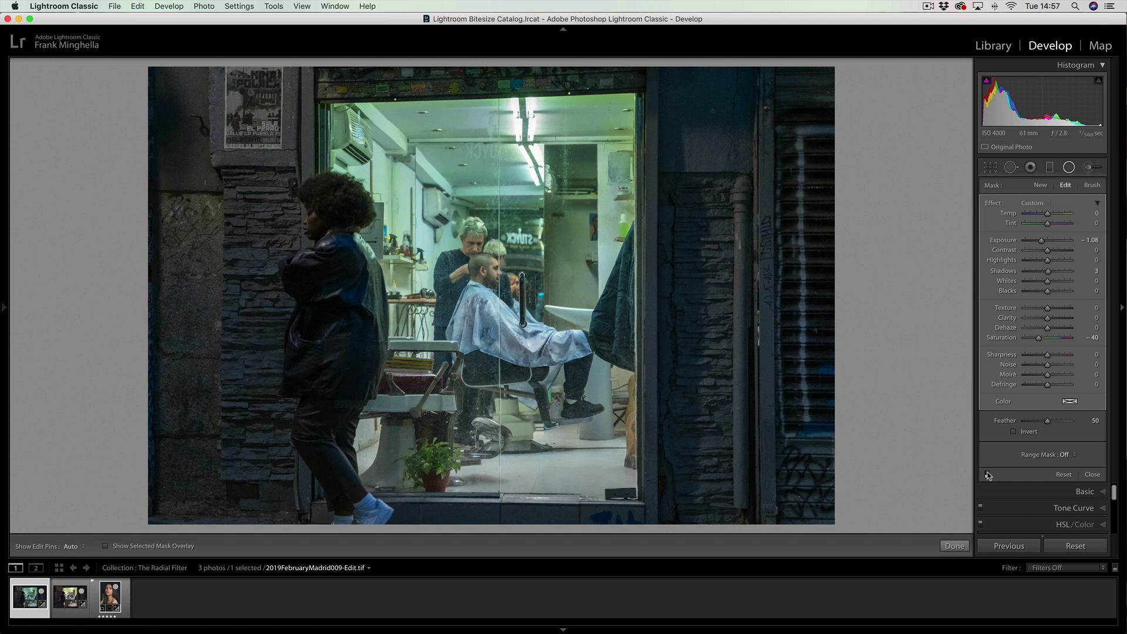
Turn the radial darkening back on and hide the filter outline
left_click(987, 475)
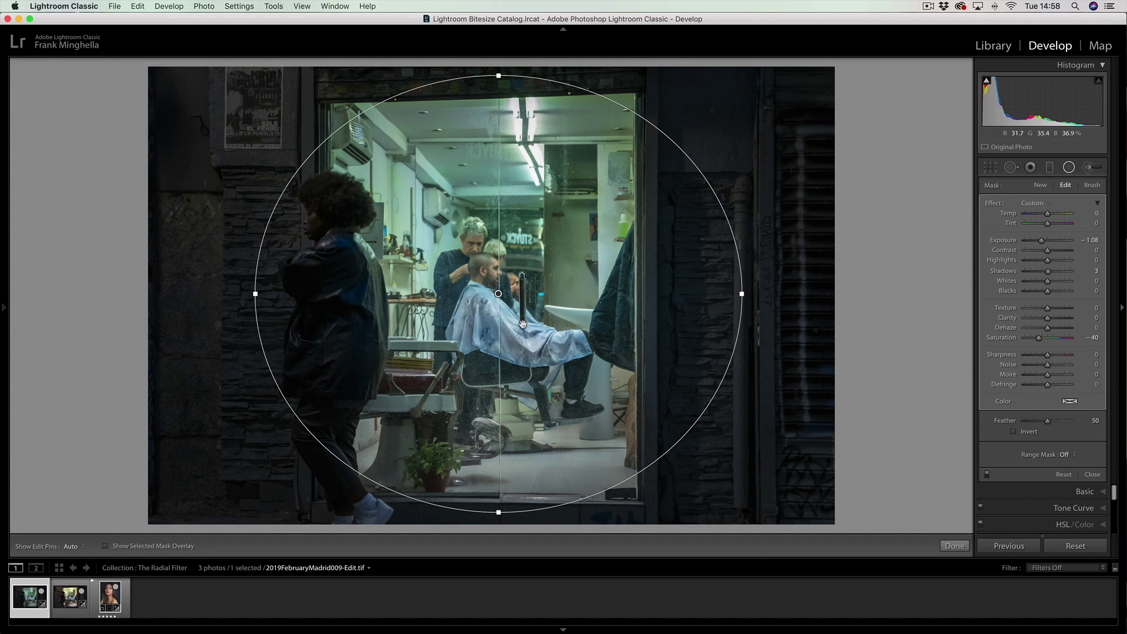
key("h")
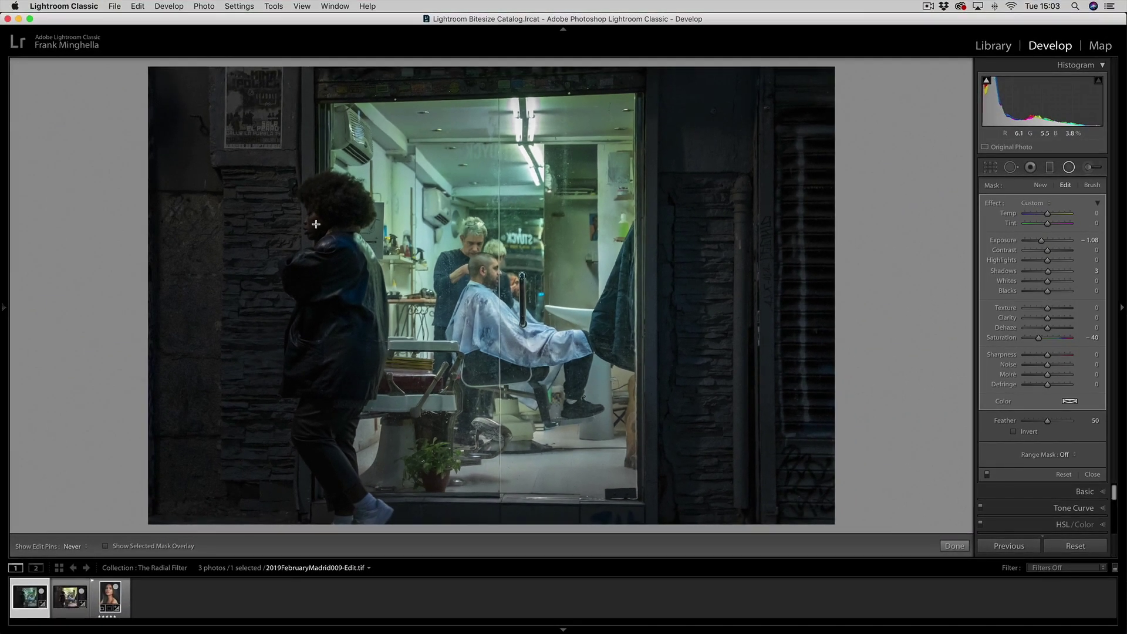
Show the outlines again and draw a fresh radial filter on the wall near the poster
key("h")
left_click(1040, 186)
left_click(1041, 187)
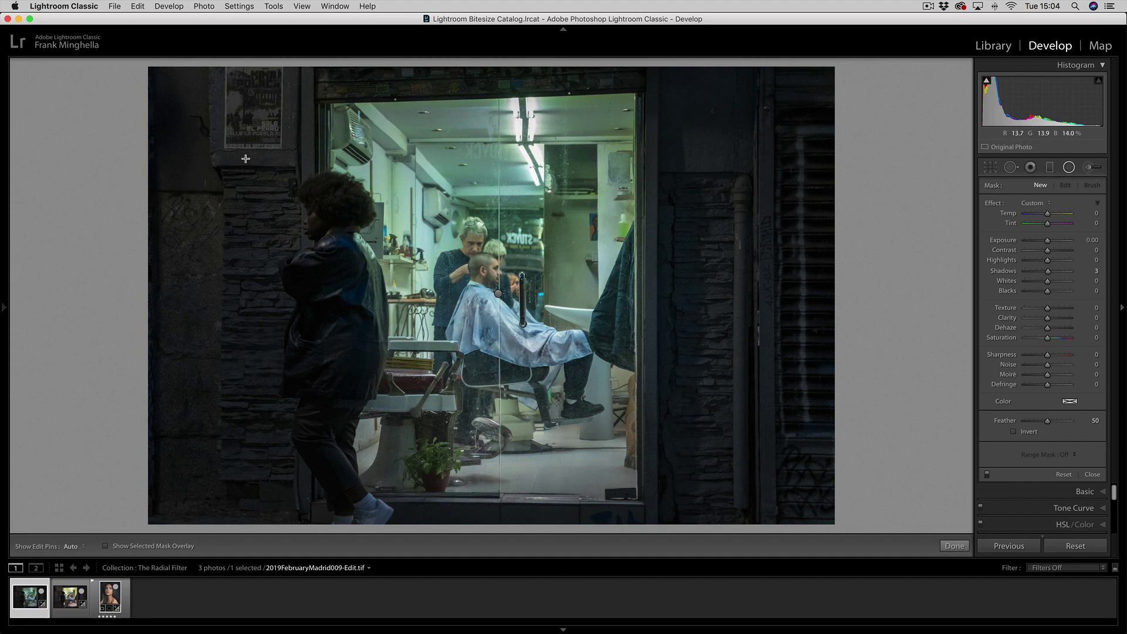
left_click_drag(256, 174, 354, 266)
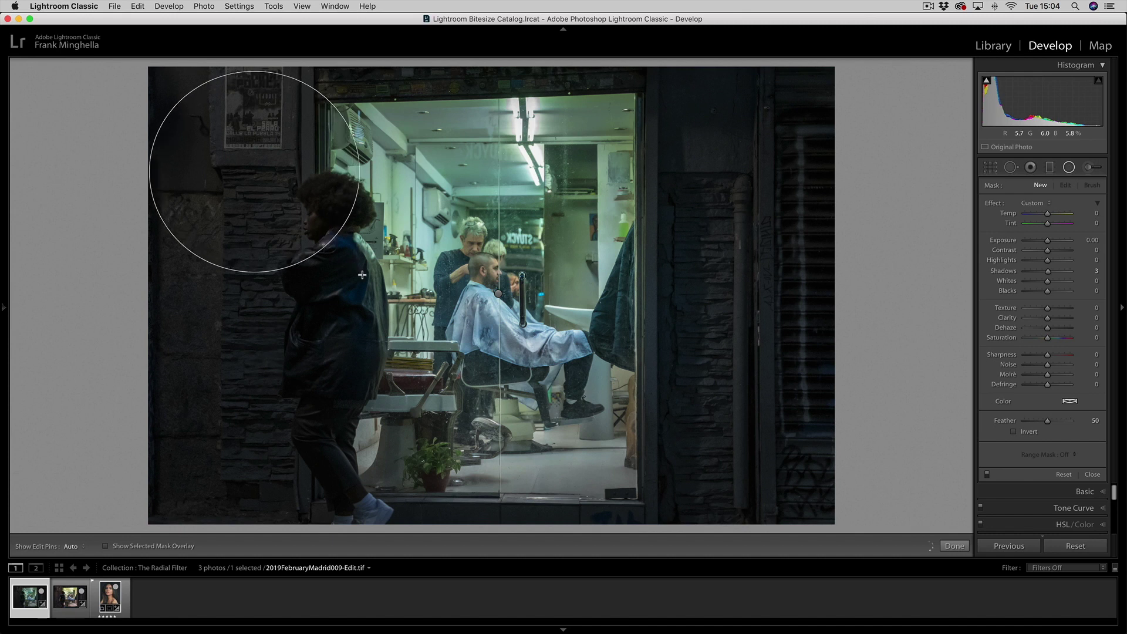
Reshape the new filter into a larger, clockwise-tilted ellipse over the wall and the woman's head
left_click_drag(362, 275, 383, 300)
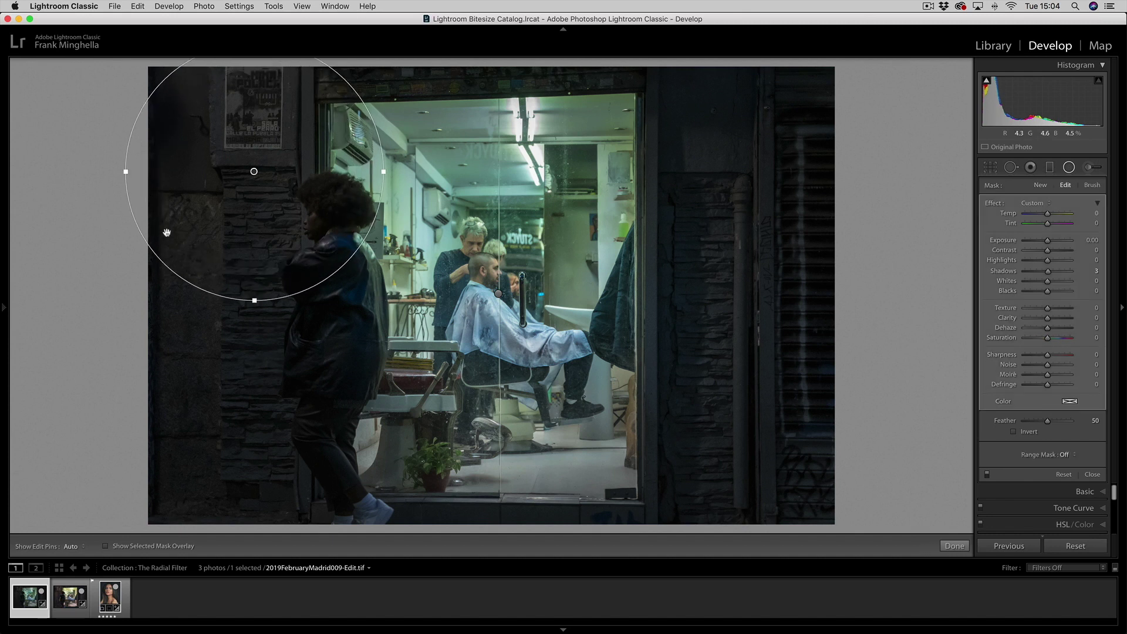
left_click_drag(126, 171, 167, 172)
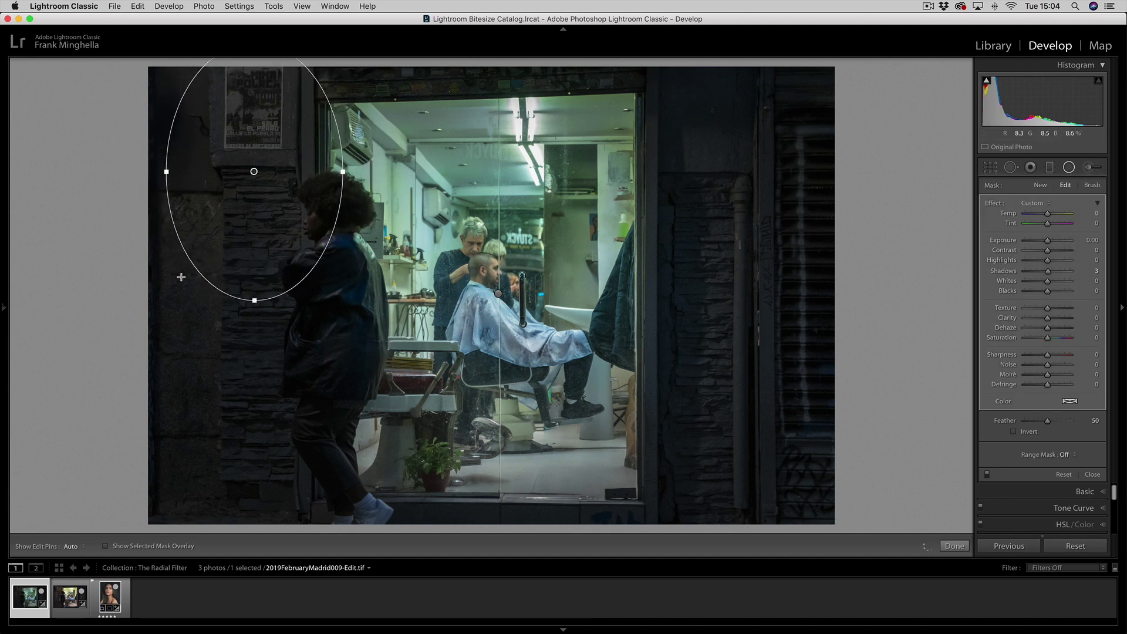
left_click_drag(202, 278, 277, 298)
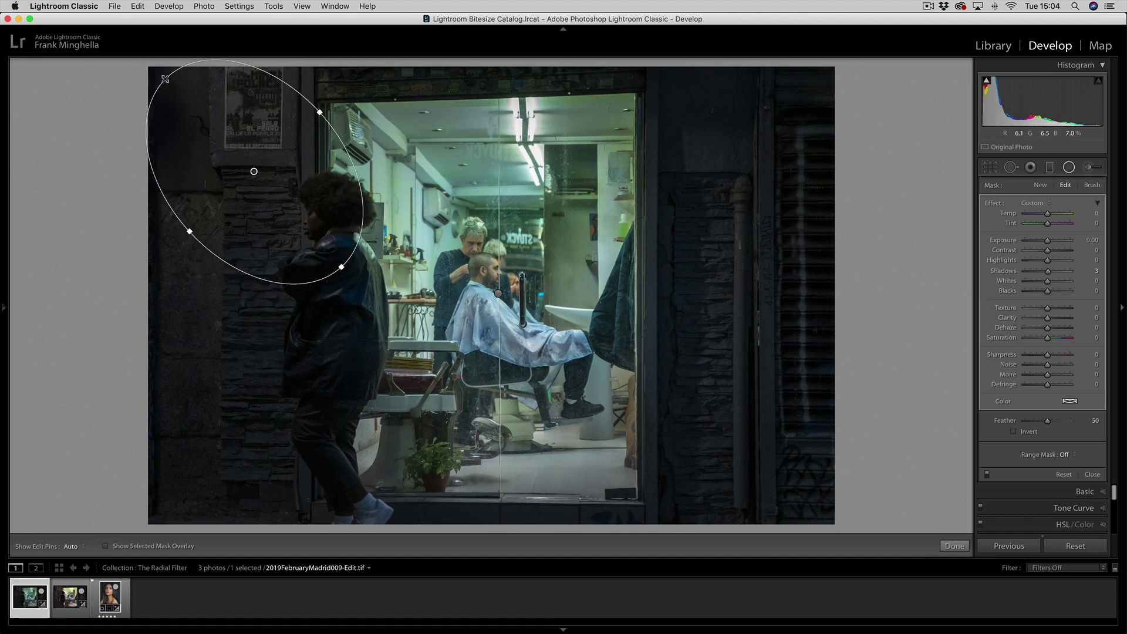
left_click_drag(165, 78, 155, 68)
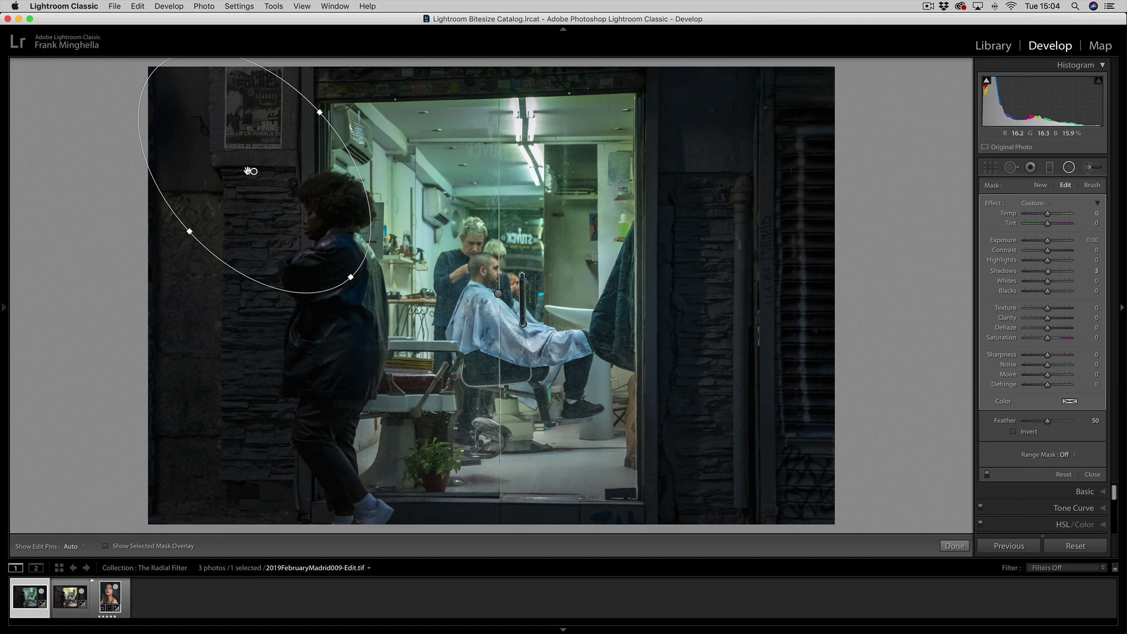
left_click_drag(253, 171, 253, 184)
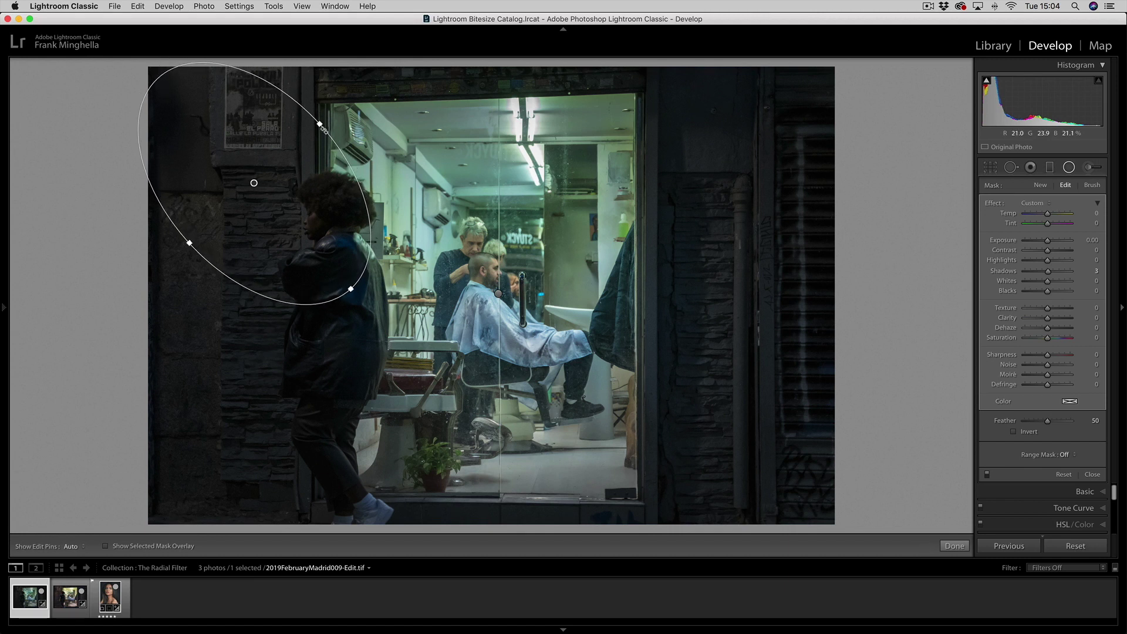
left_click_drag(320, 125, 328, 123)
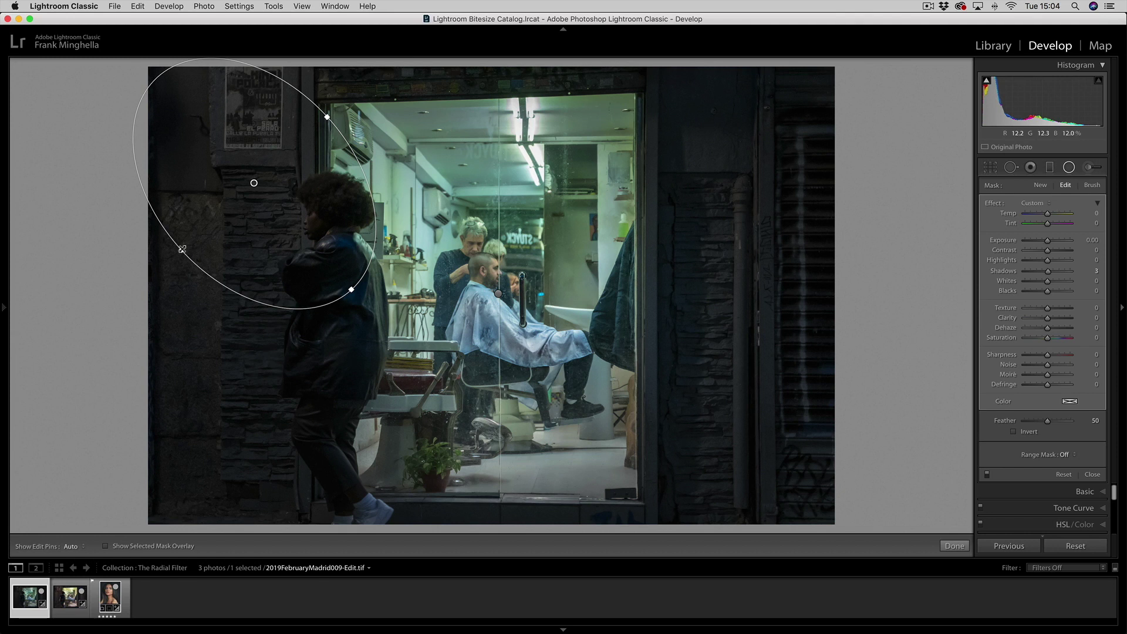
left_click_drag(183, 248, 183, 248)
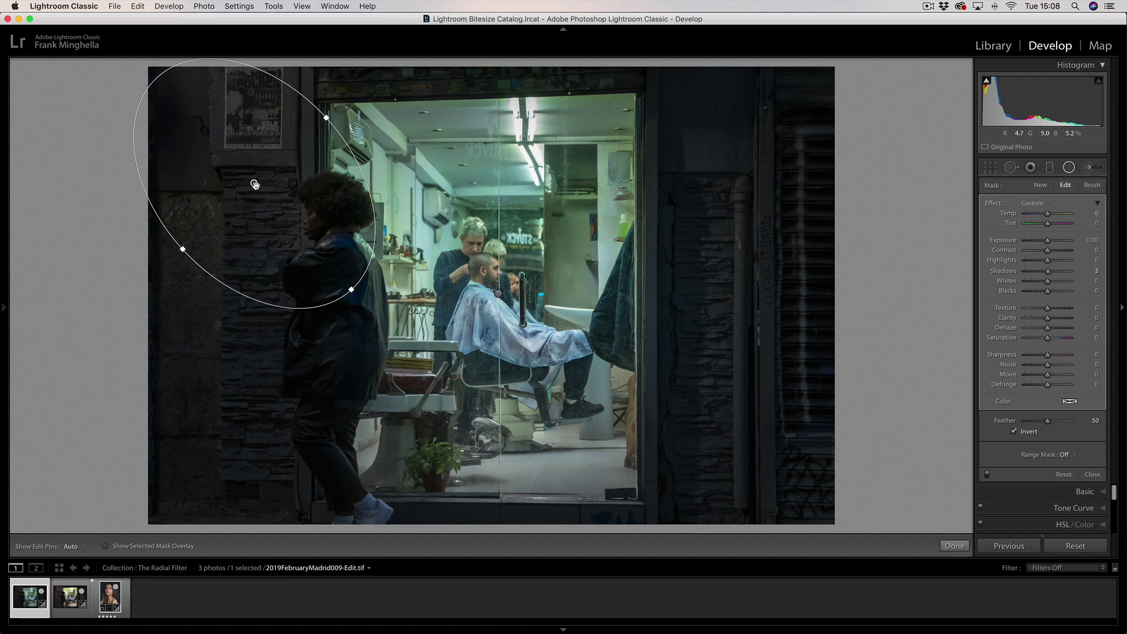
Raise the ellipse's Exposure to 1.03, then nudge and stretch it along the light shaft
mouse_move(255, 182)
left_click_drag(1048, 245, 1056, 245)
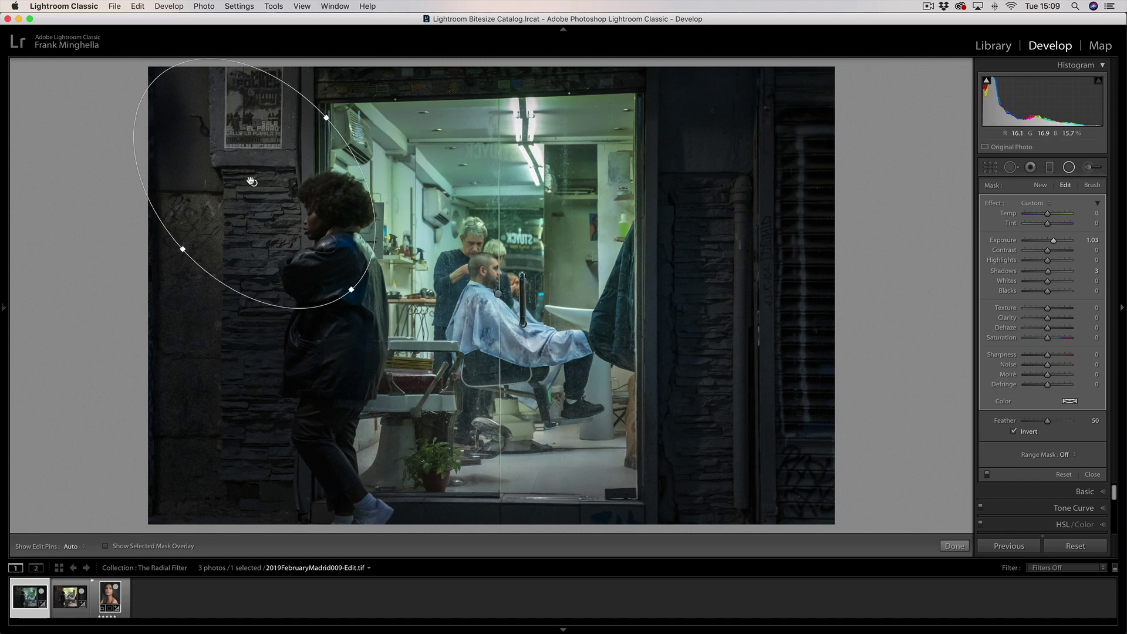
left_click_drag(258, 185, 262, 188)
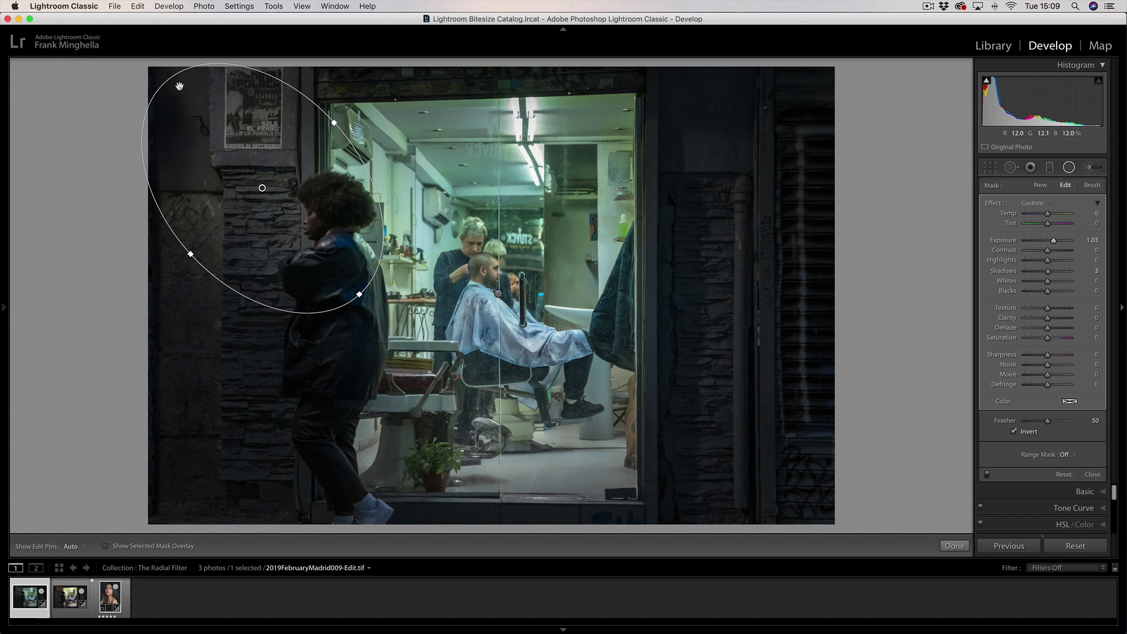
left_click_drag(164, 83, 156, 73)
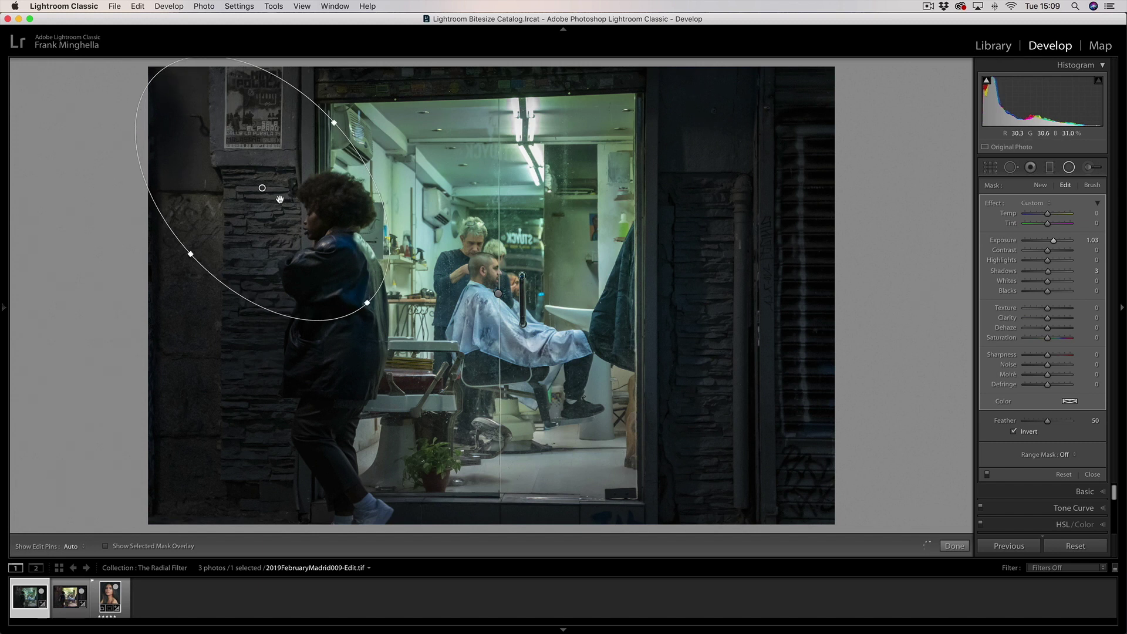
left_click_drag(264, 189, 257, 180)
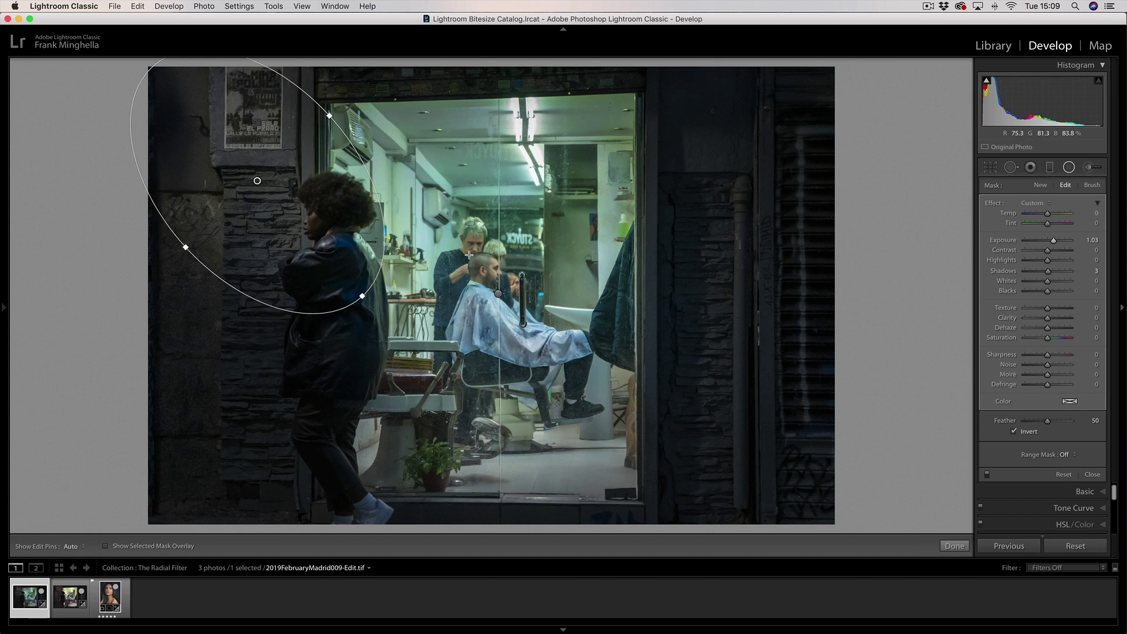
Hide the radial filter outlines to judge the brightened wall beside the woman
key("h")
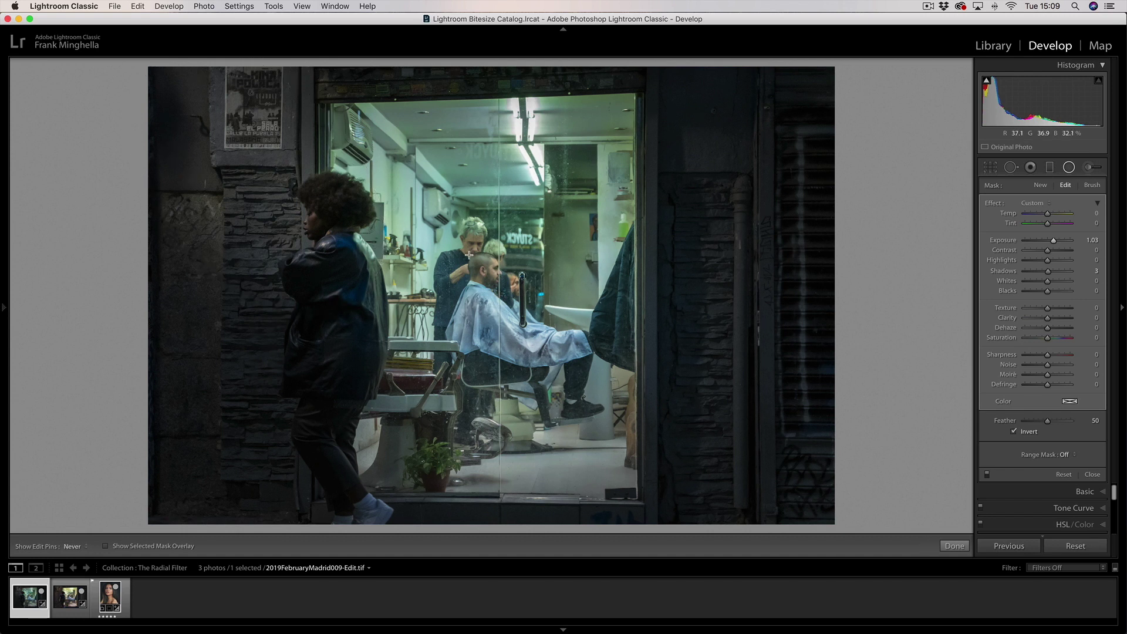